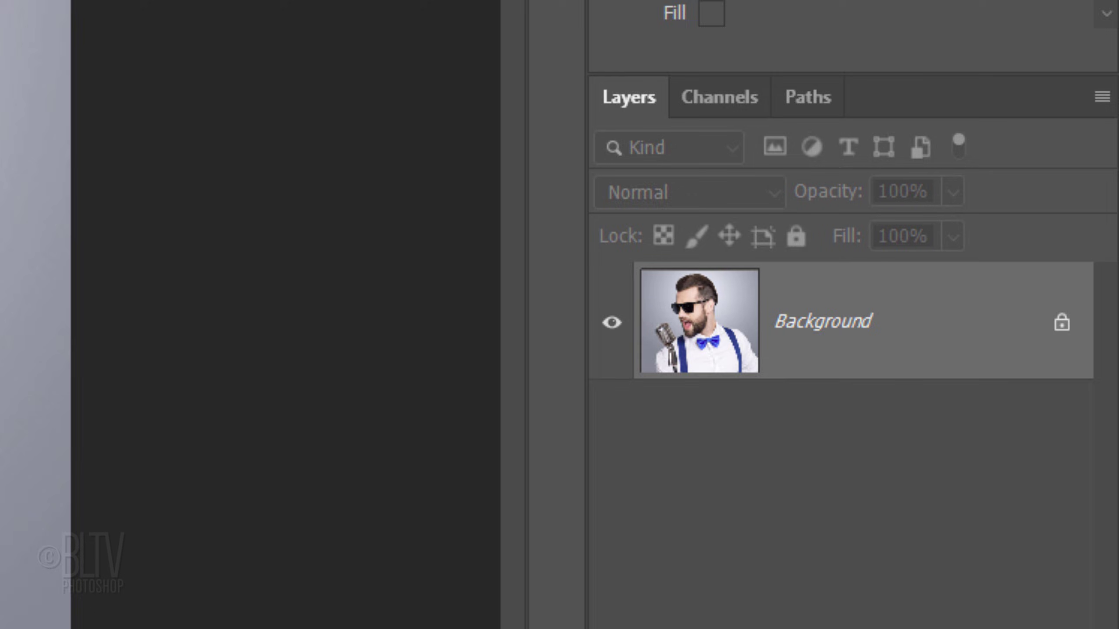
- Unlock the Background layer into Layer 0 and run Remove Background to cut out the singer
left_click(1047, 320)
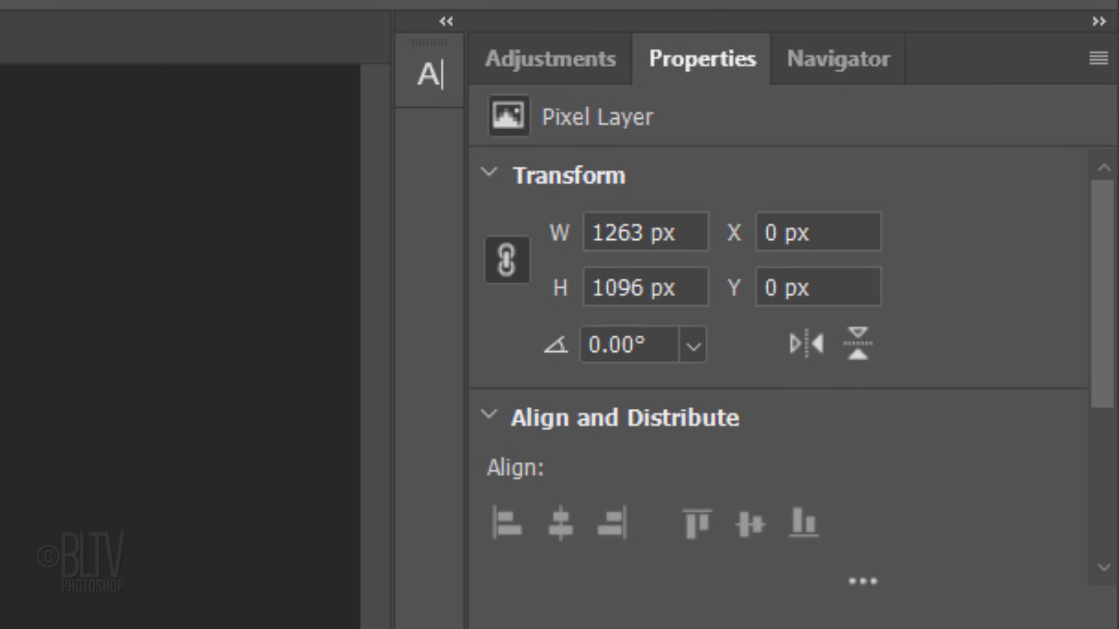
left_click_drag(1106, 387, 1092, 612)
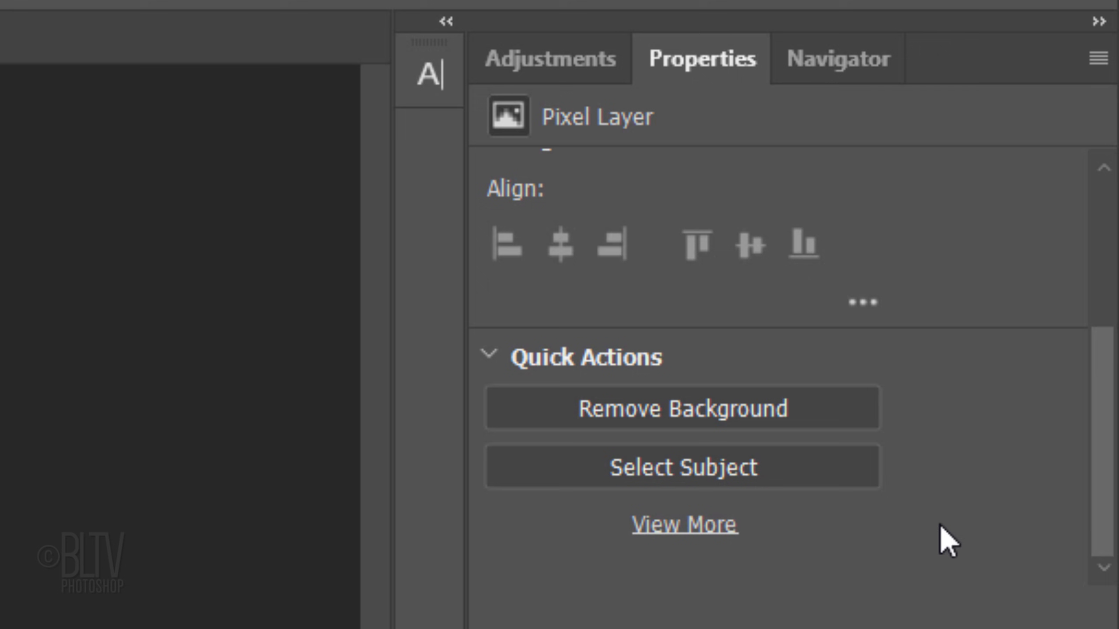
left_click(662, 410)
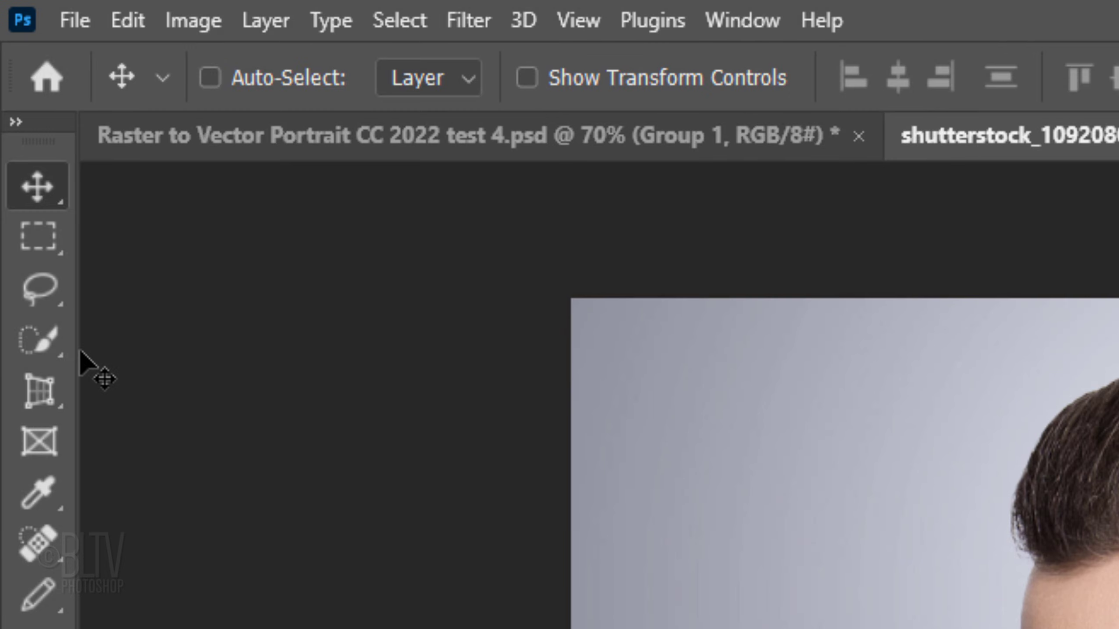
- Select the singer with the Quick Selection Tool and add a layer mask to Layer 0
left_click(17, 123)
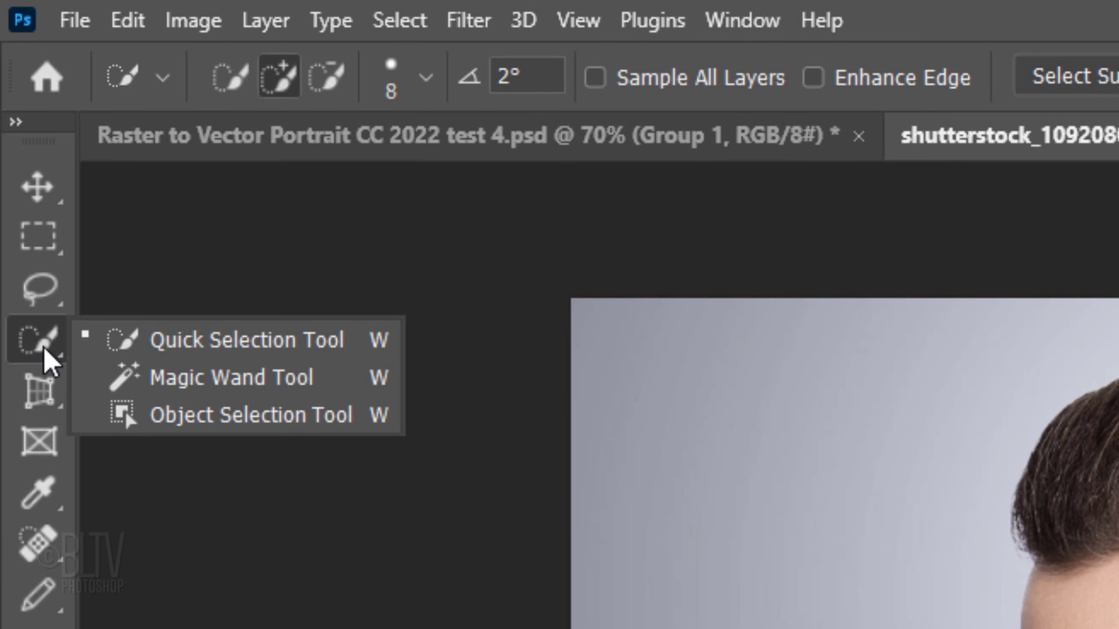
left_click(238, 344)
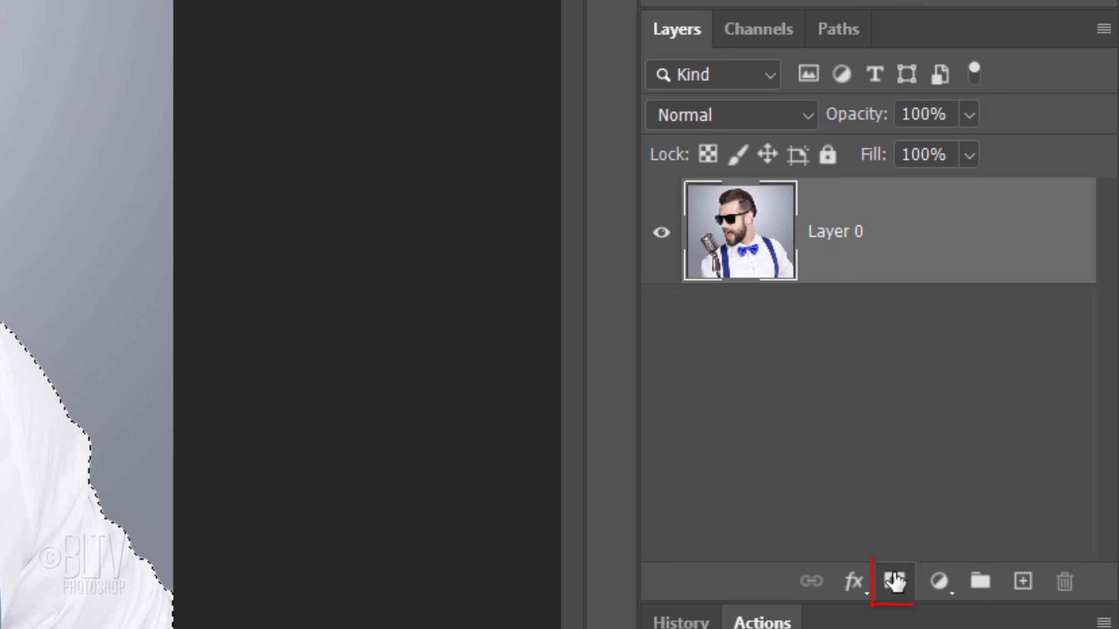
left_click(895, 581)
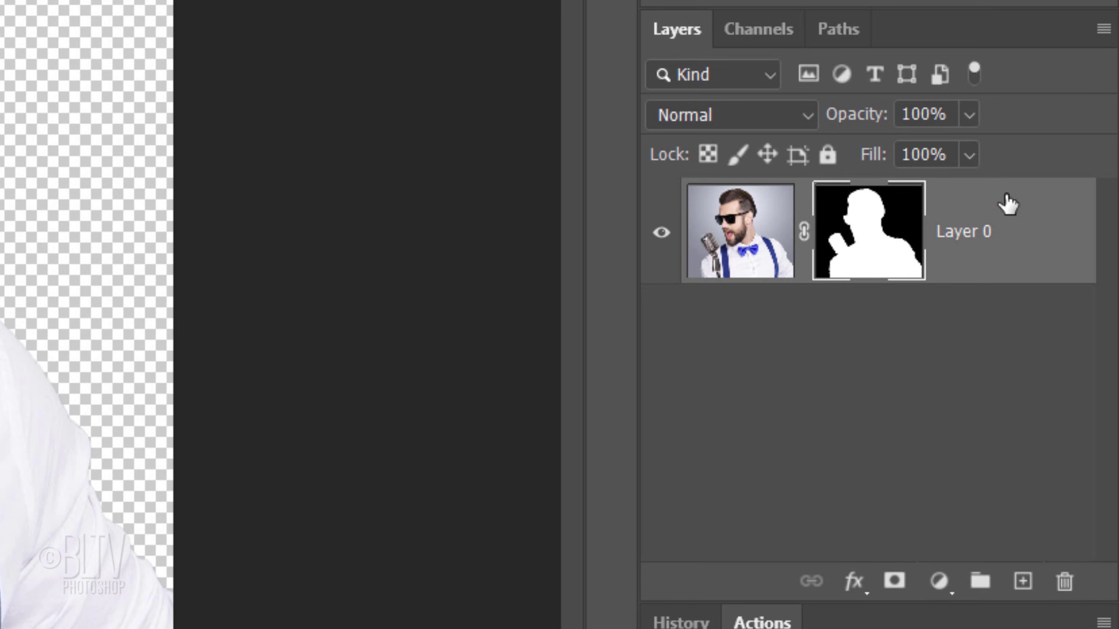
- Convert Layer 0 to a smart object and add a white-filled Layer 1 beneath it
left_click(1103, 30)
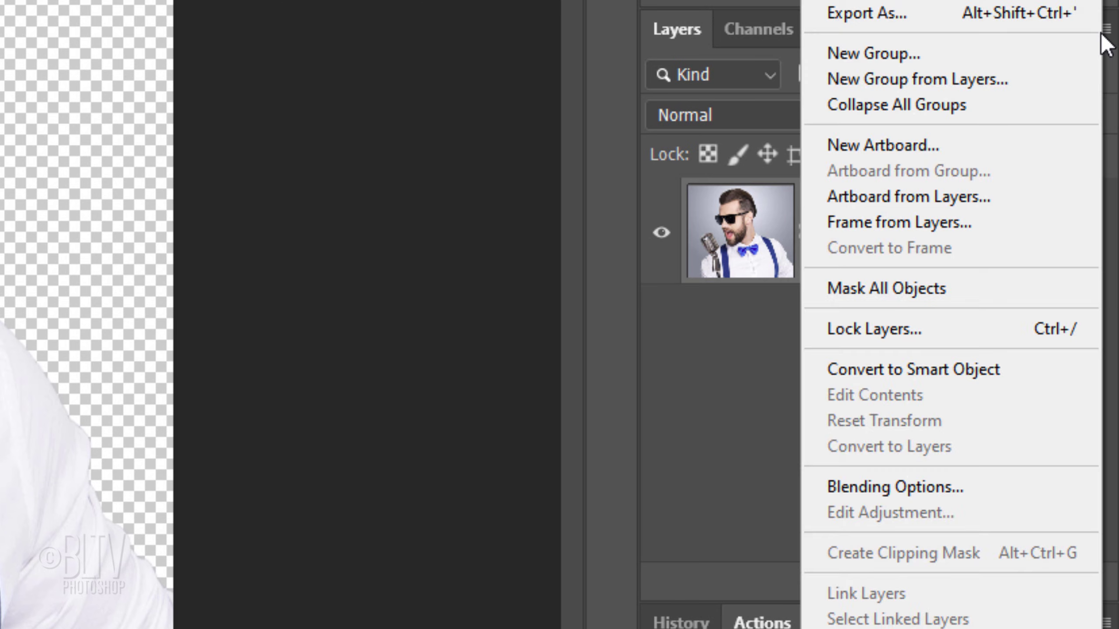
left_click(909, 370)
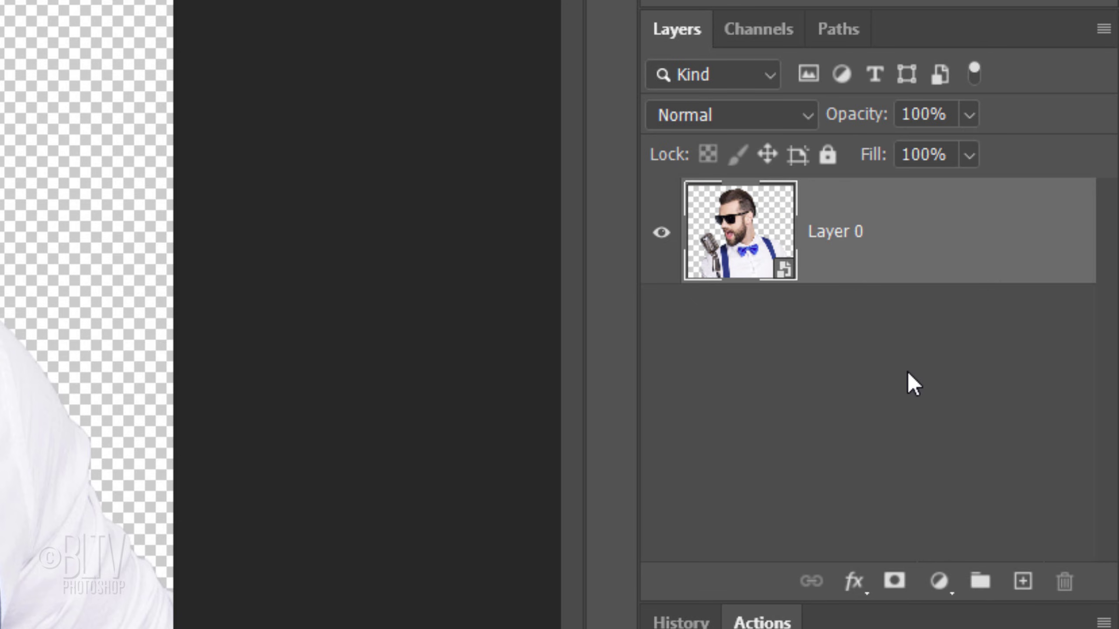
left_click(1023, 583, "ctrl")
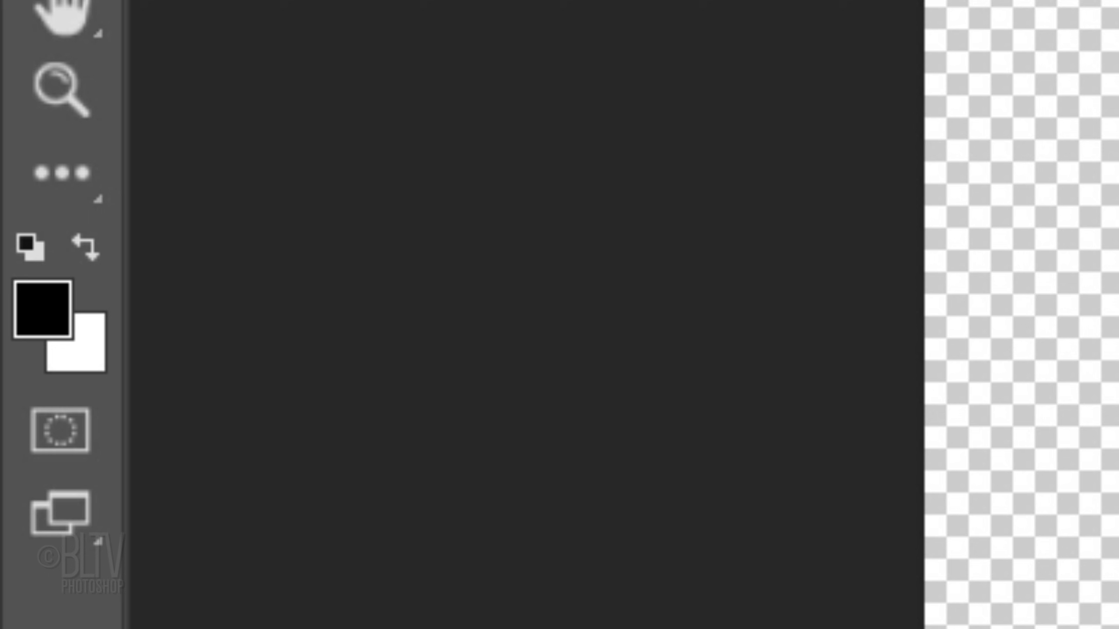
key("ctrl+Delete")
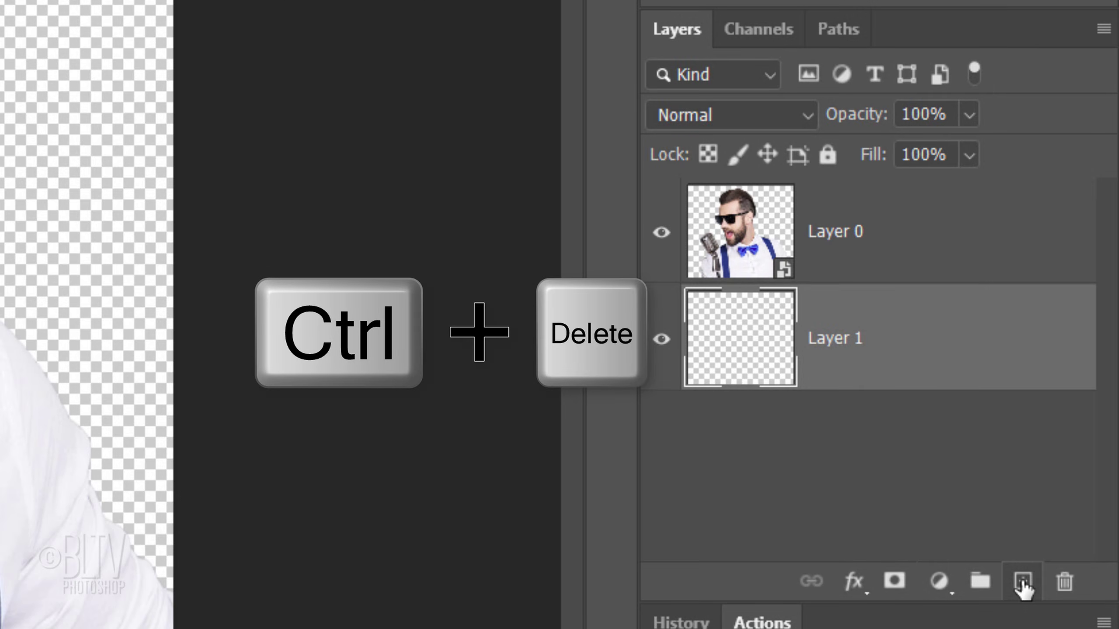
key("ctrl+Delete")
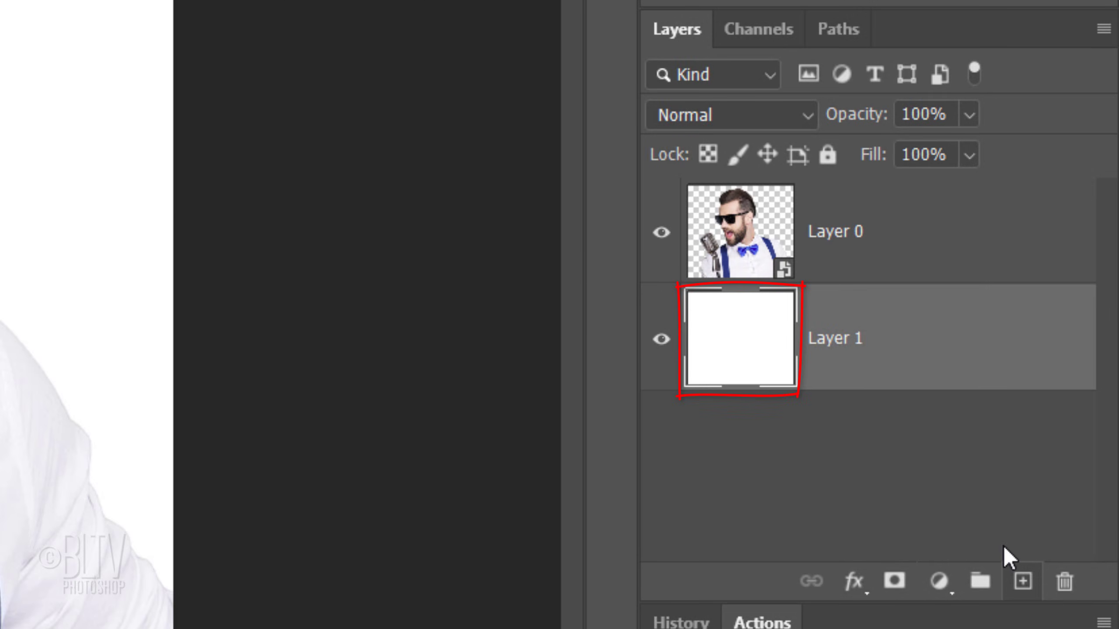
- Apply a Surface Blur smart filter to Layer 0 at Radius 10 pixels and Threshold 10 levels
left_click(930, 240)
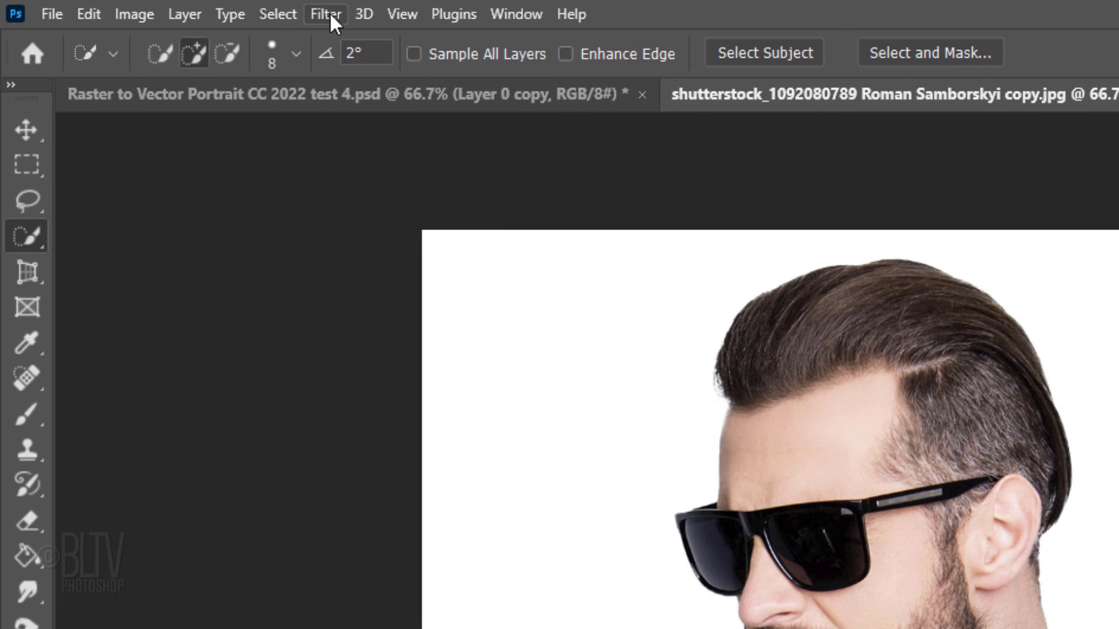
left_click(329, 15)
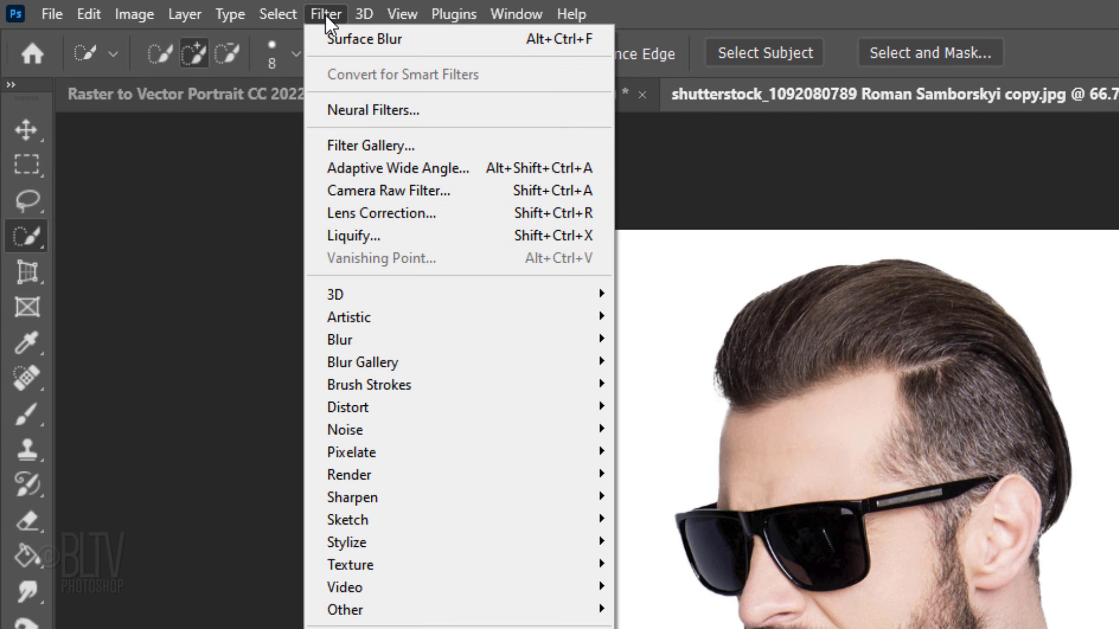
mouse_move(341, 340)
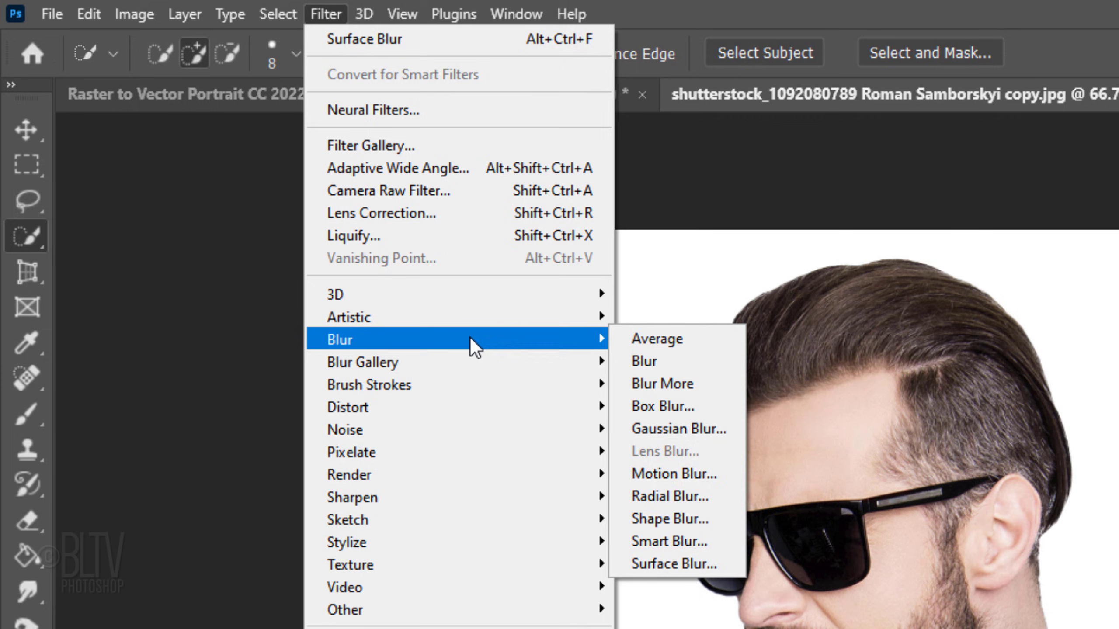
left_click(670, 567)
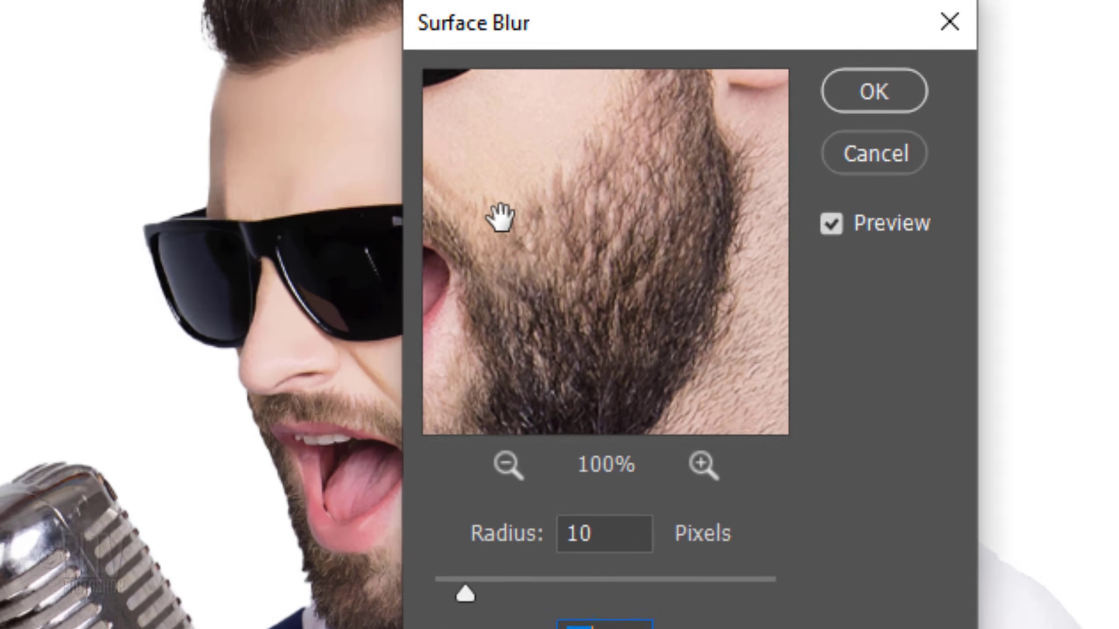
left_click_drag(541, 203, 666, 219)
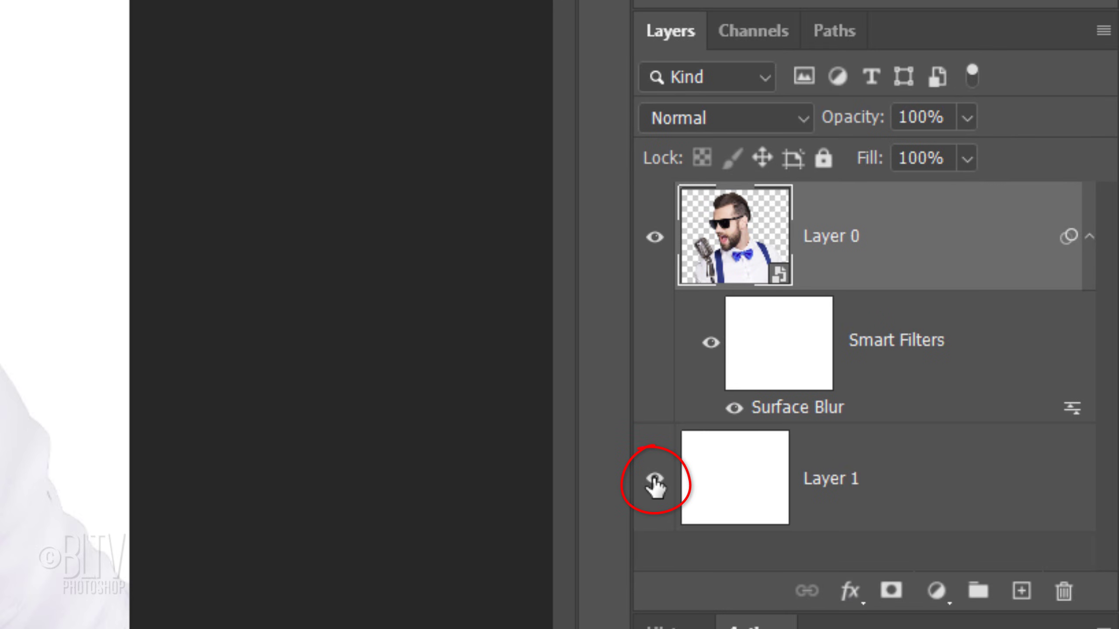
- Stamp the visible blurred singer into new Layer 2, hide Layer 0, and show white Layer 1 again
left_click(655, 481)
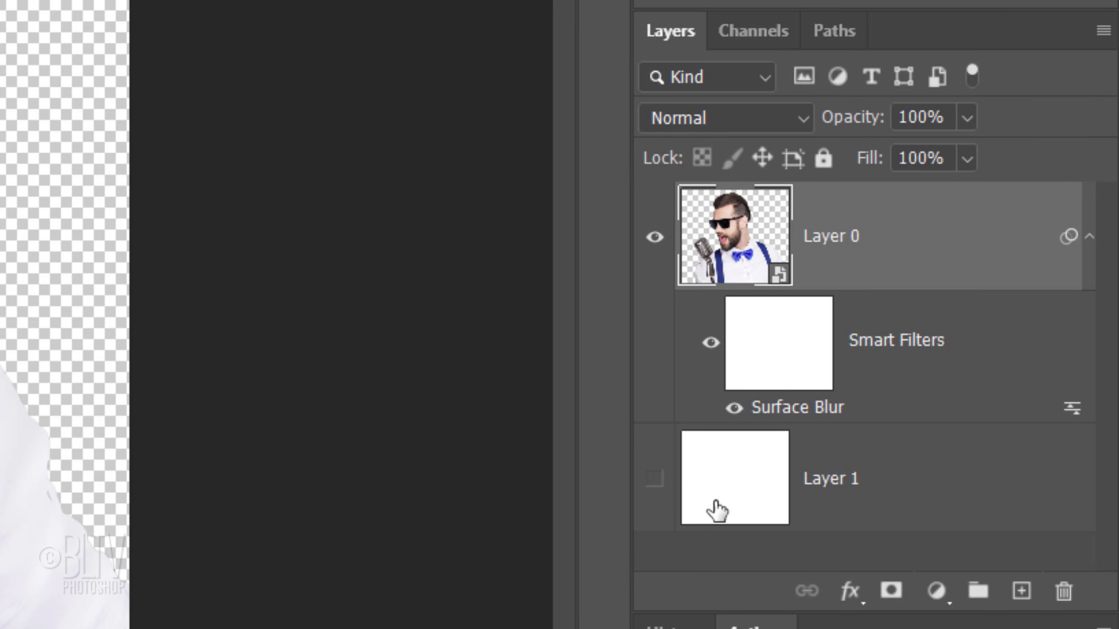
left_click(1021, 595)
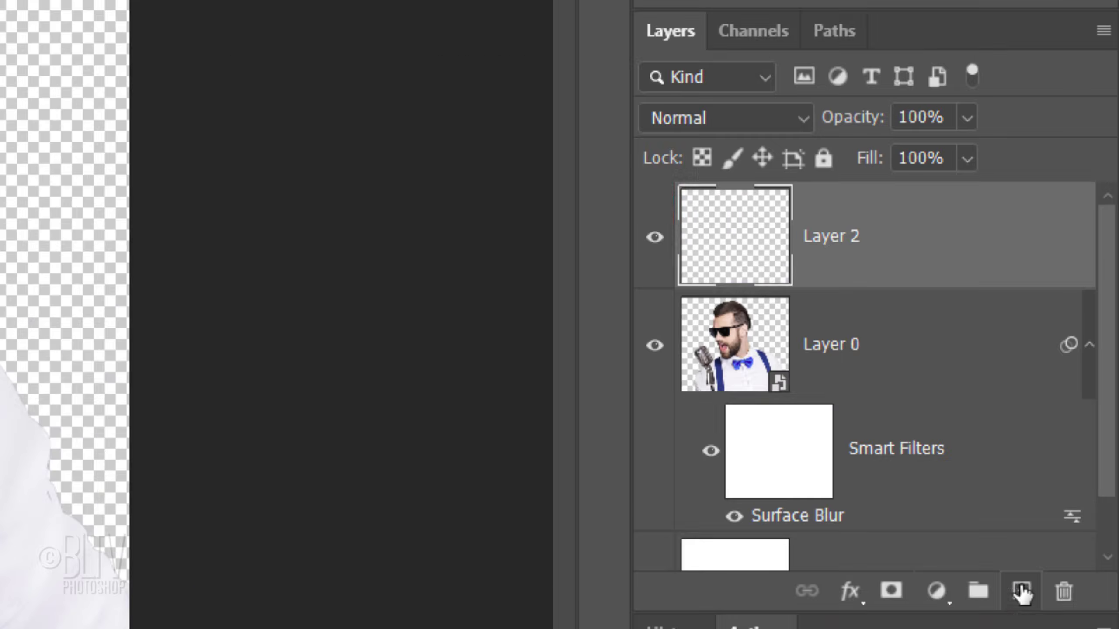
key("ctrl+alt+shift+e")
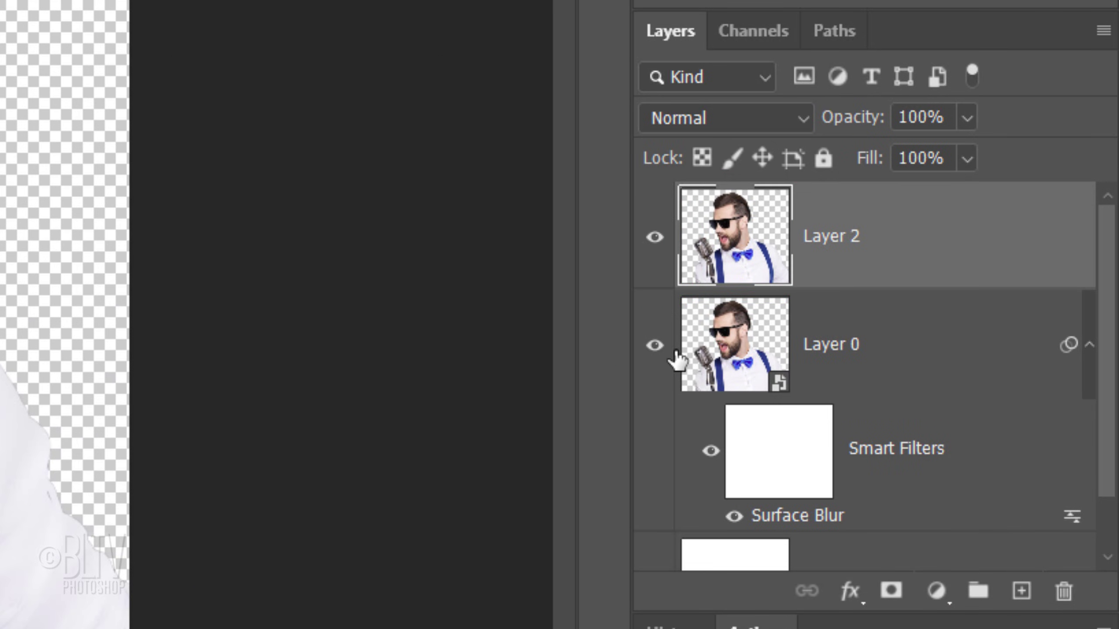
left_click(654, 346)
scroll(1111, 341, "down", 2)
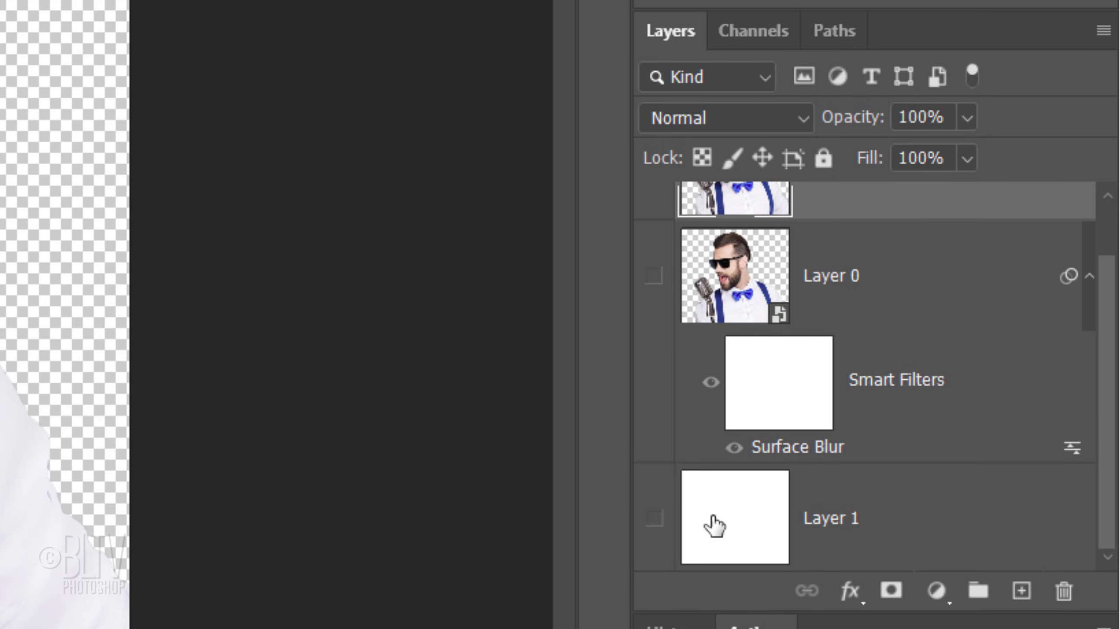
left_click(654, 520)
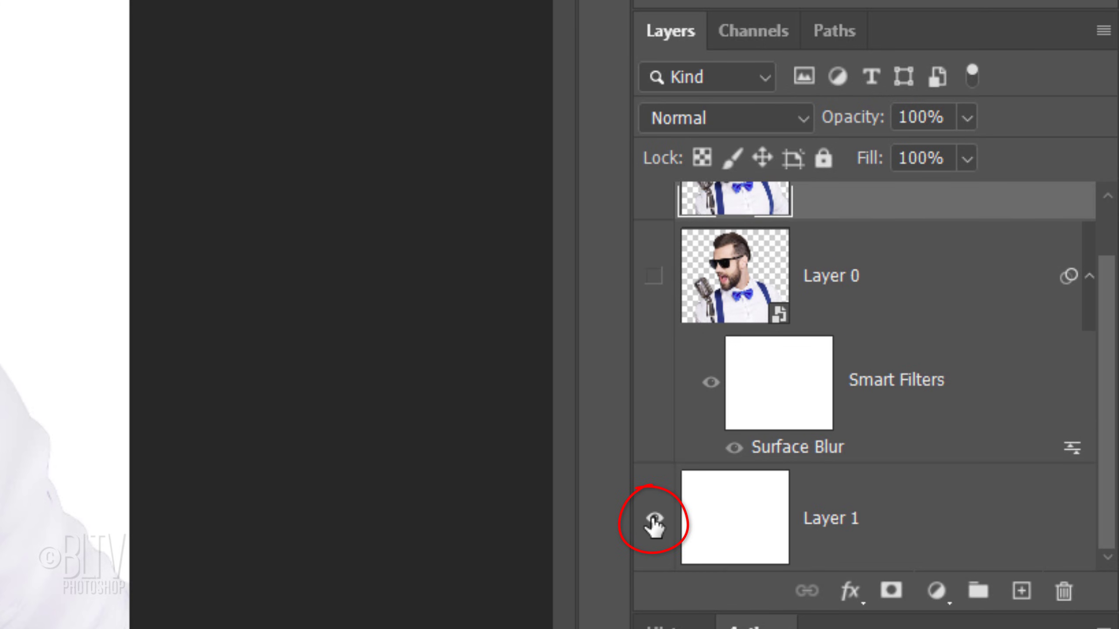
scroll(1111, 423, "up", 2)
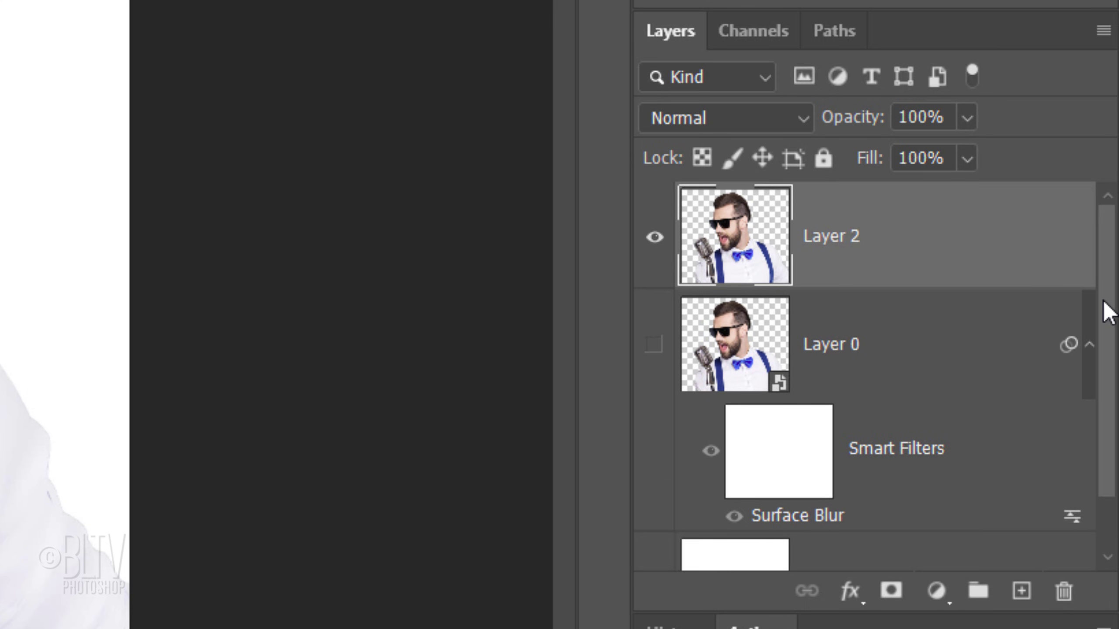
- Add a Threshold adjustment layer clipped to Layer 2 to make the singer black and white
left_click(936, 592)
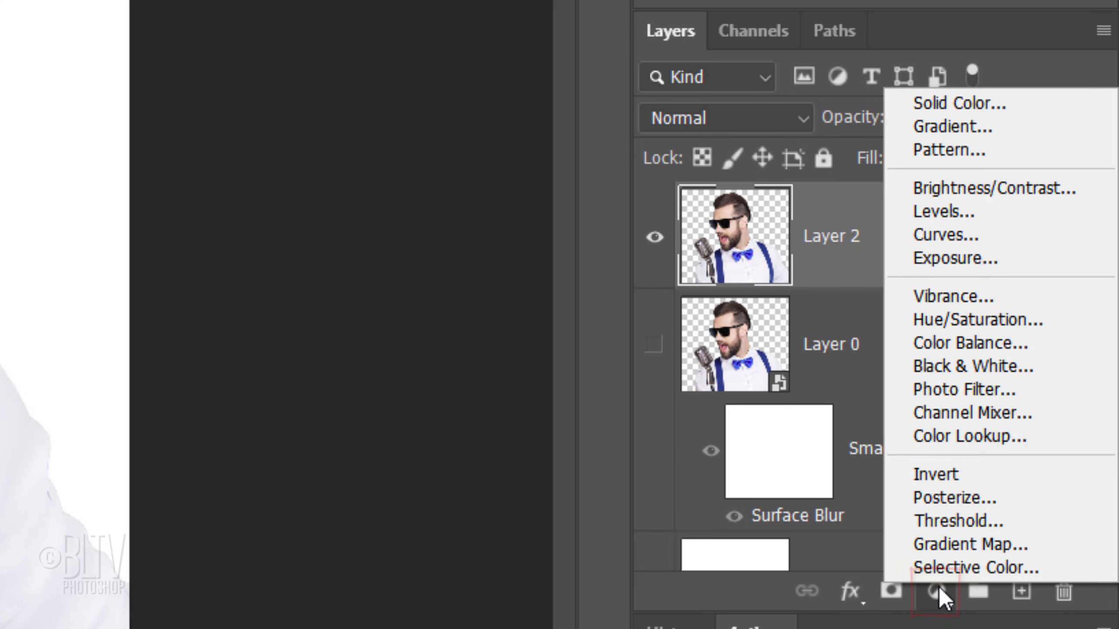
left_click(943, 522)
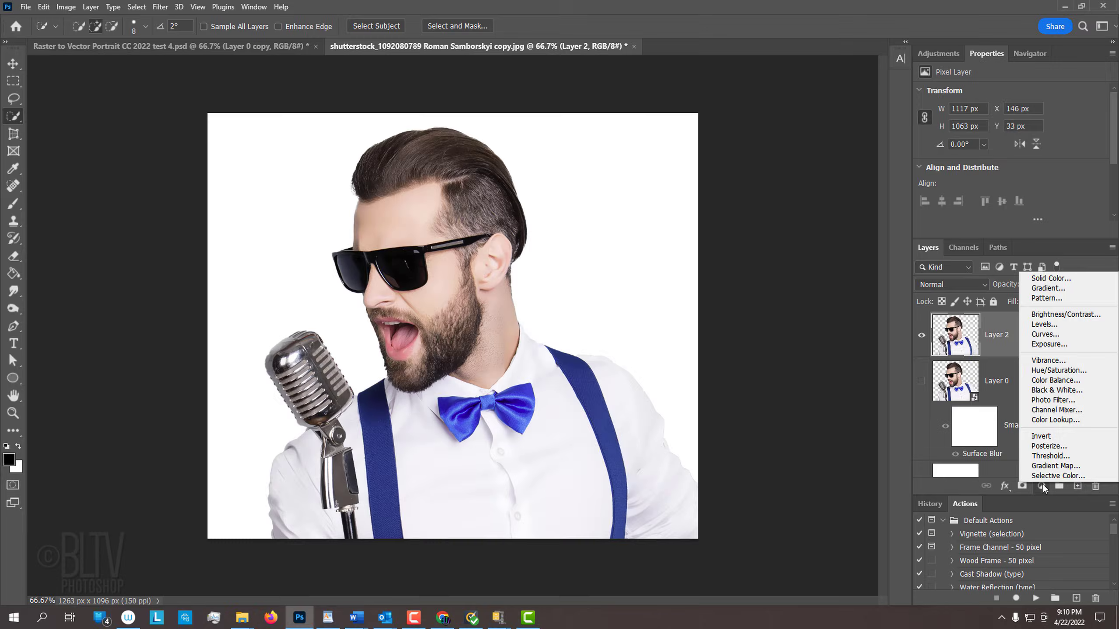
left_click(1045, 457)
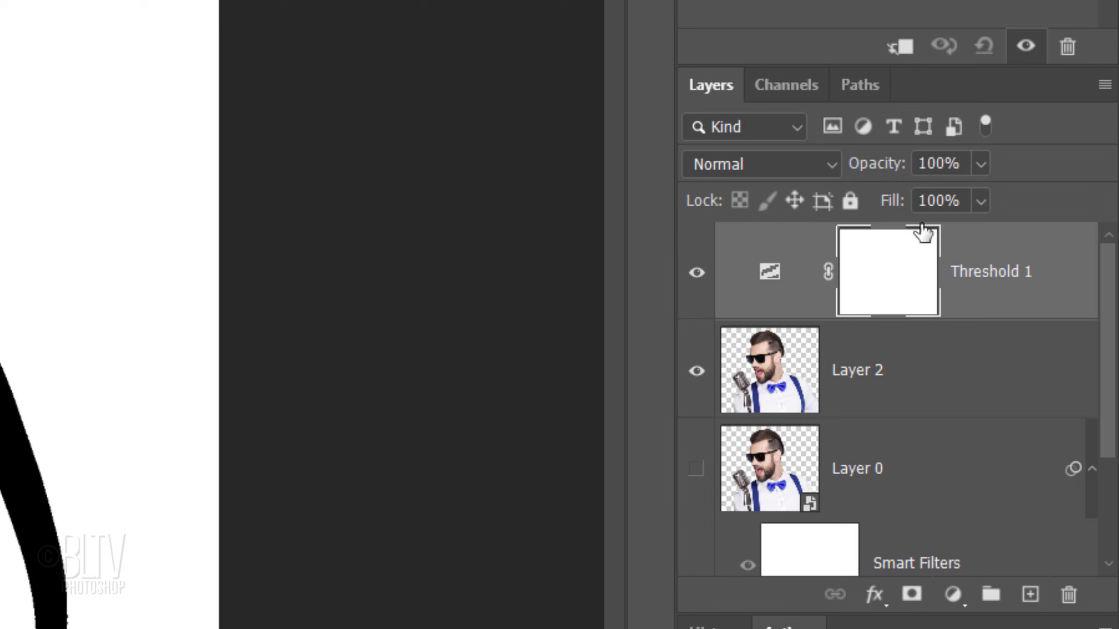
left_click(899, 51)
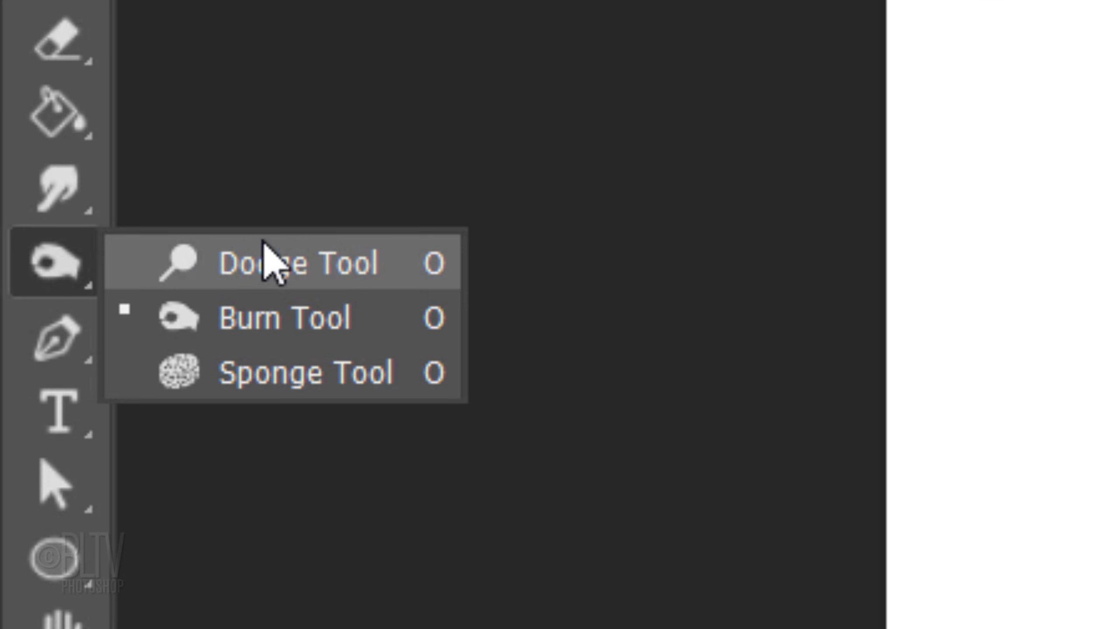
- Set the Burn Tool to a 70 px Soft Round brush, Midtones range and 100% exposure
left_click(272, 328)
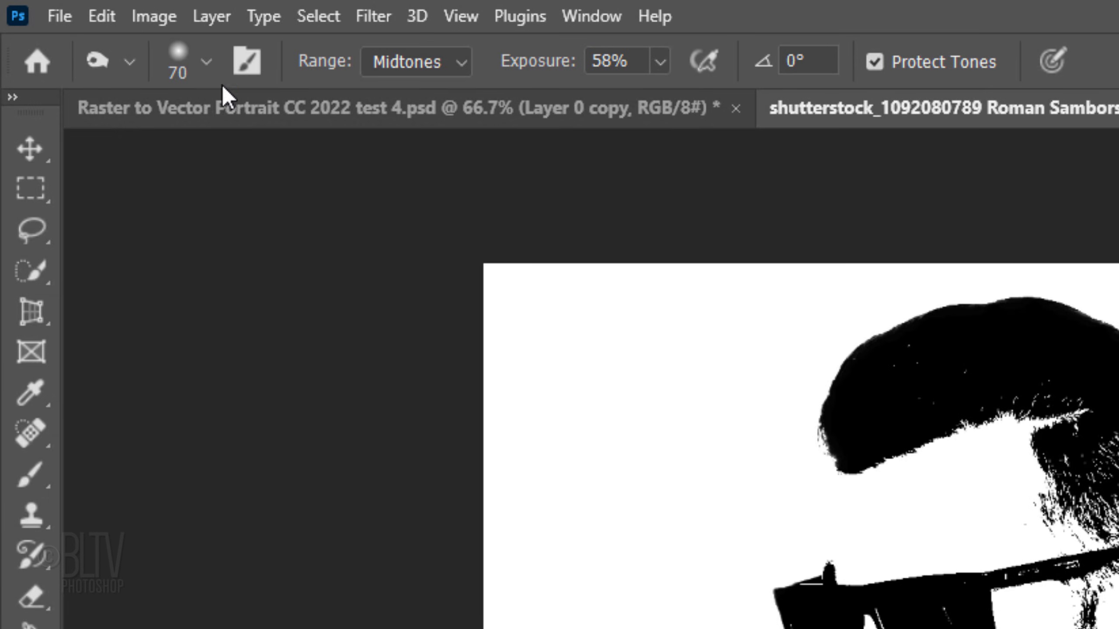
left_click(208, 61)
scroll(357, 527, "up", 5)
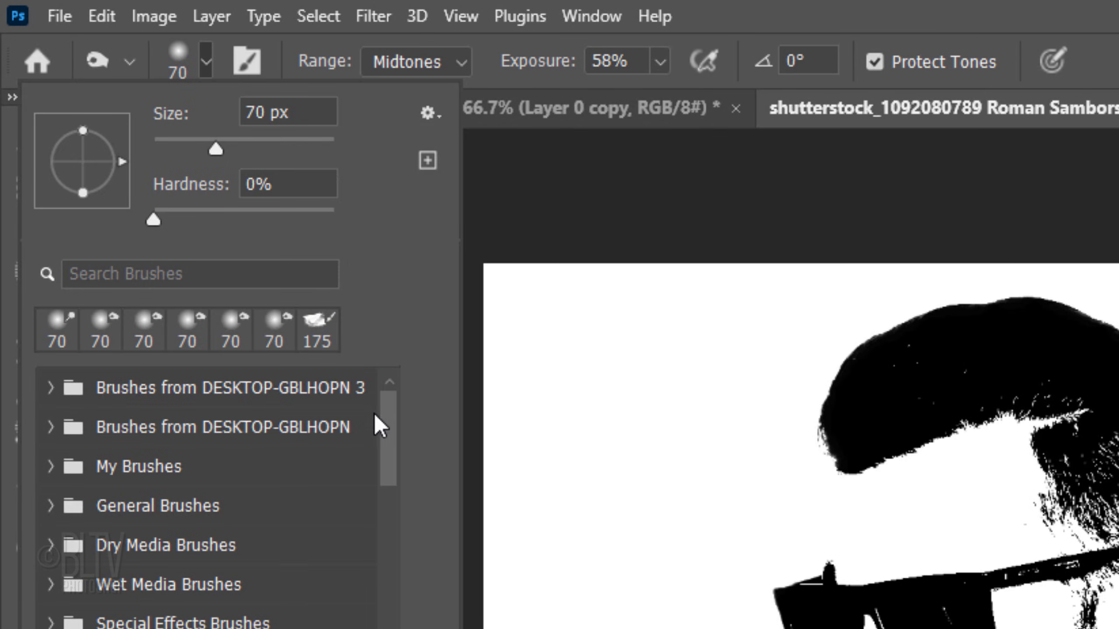
left_click(50, 507)
left_click(255, 551)
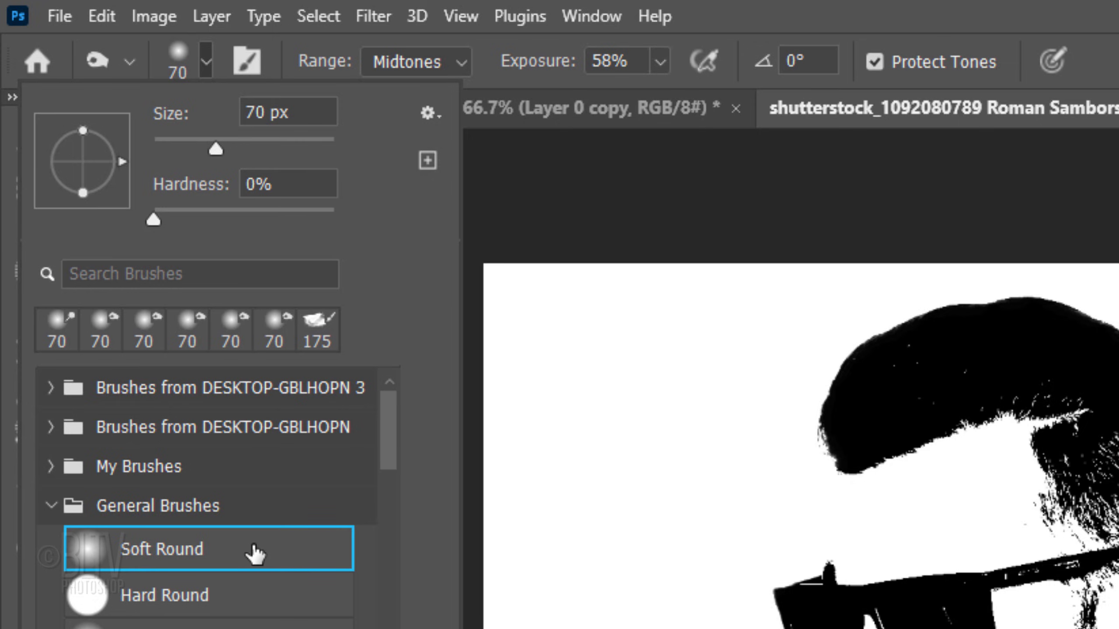
key("Return")
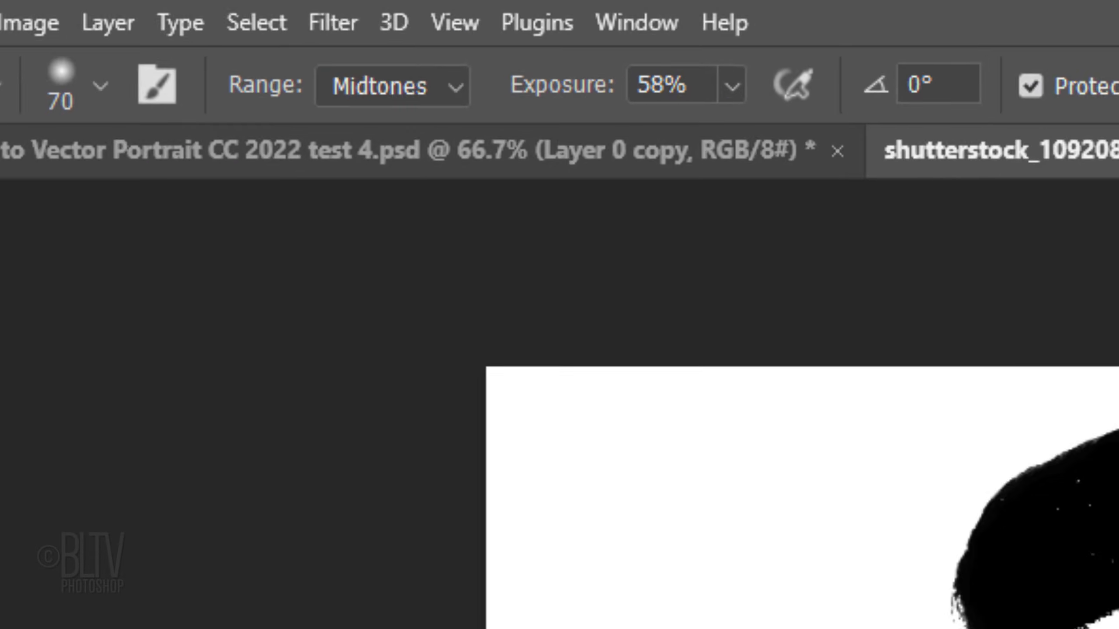
left_click(450, 111)
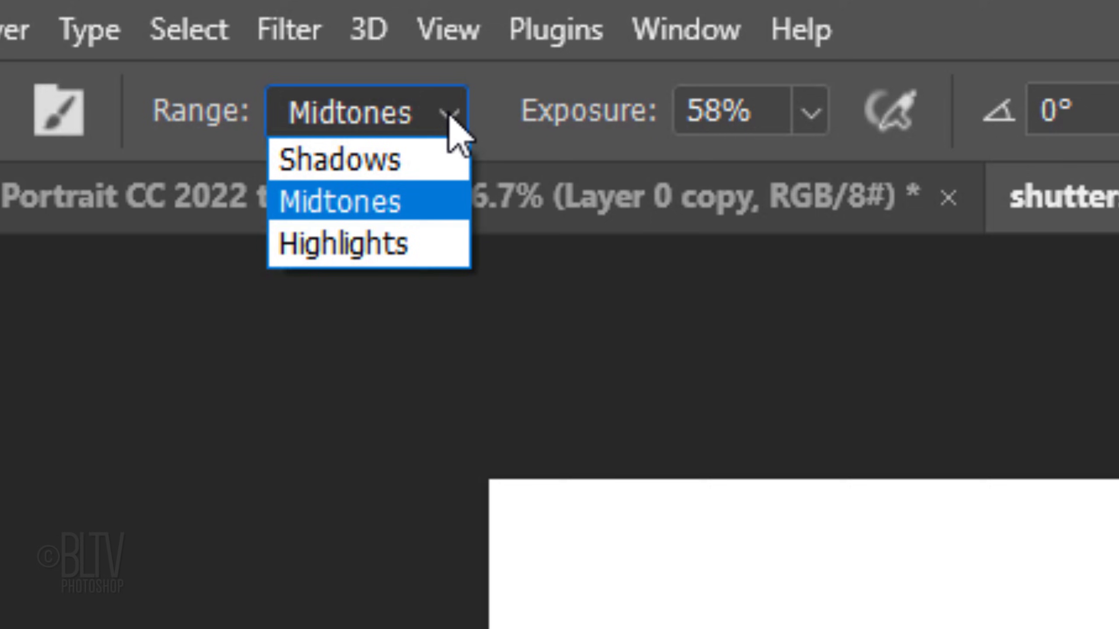
left_click(450, 116)
left_click(811, 112)
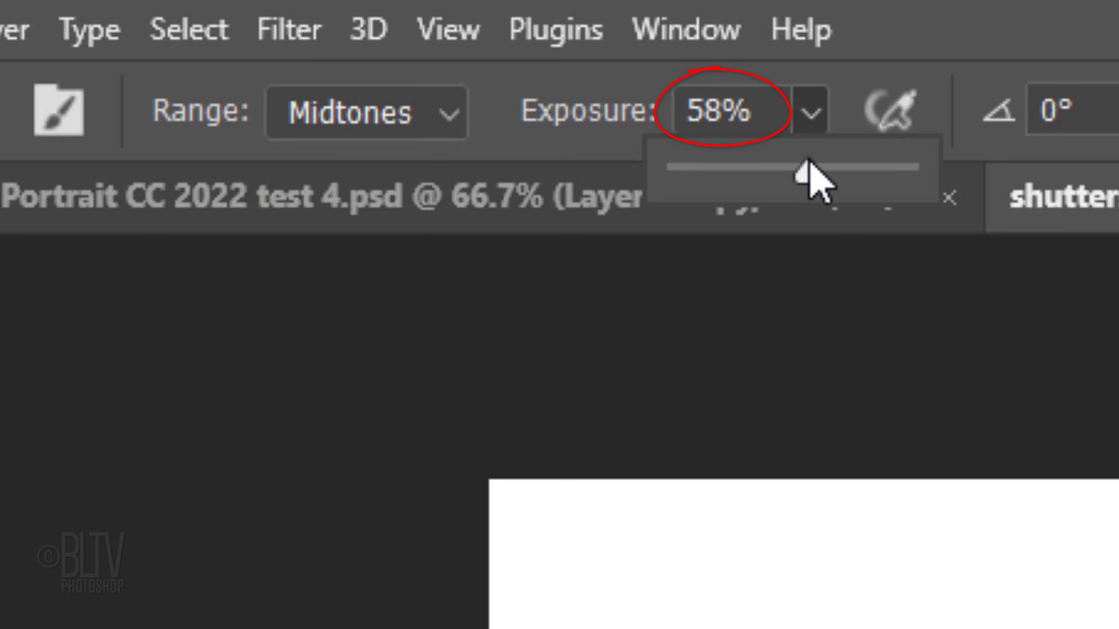
left_click_drag(812, 174, 1062, 177)
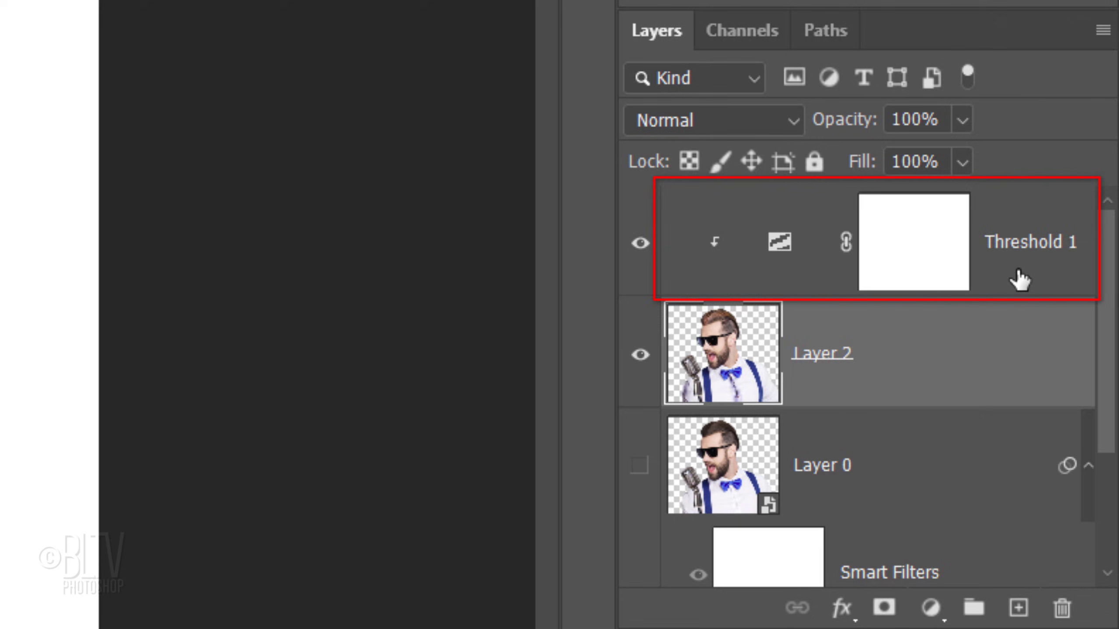
- Combine Threshold 1, Layer 2 and Layer 0 into one smart object named 'Layer 0 copy'
left_click(1020, 279)
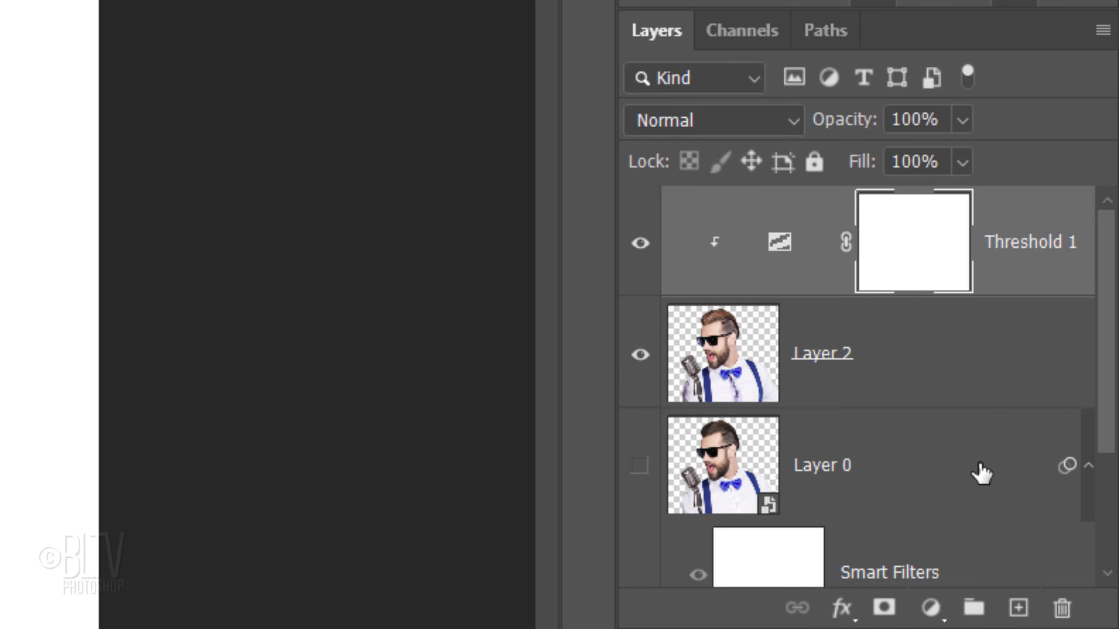
left_click(971, 472, "shift")
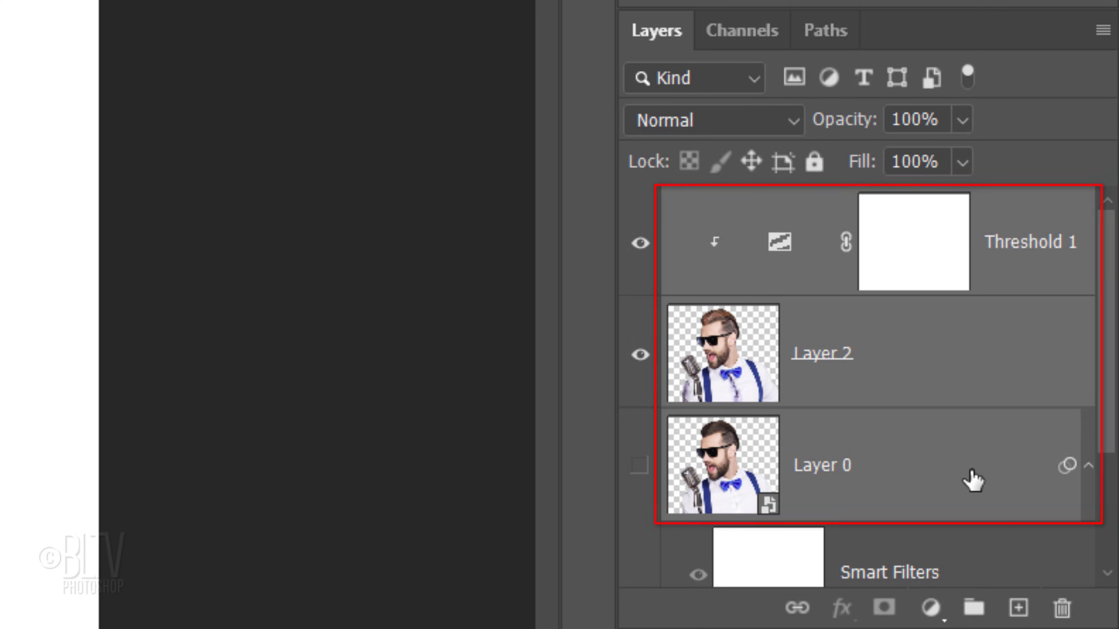
left_click(1102, 31)
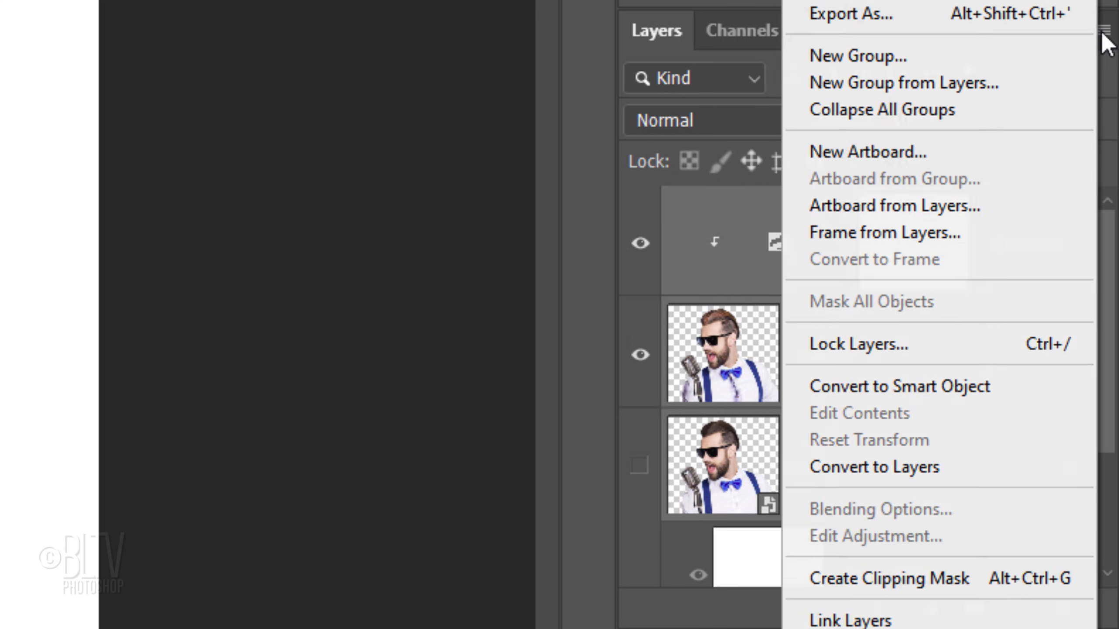
left_click(883, 388)
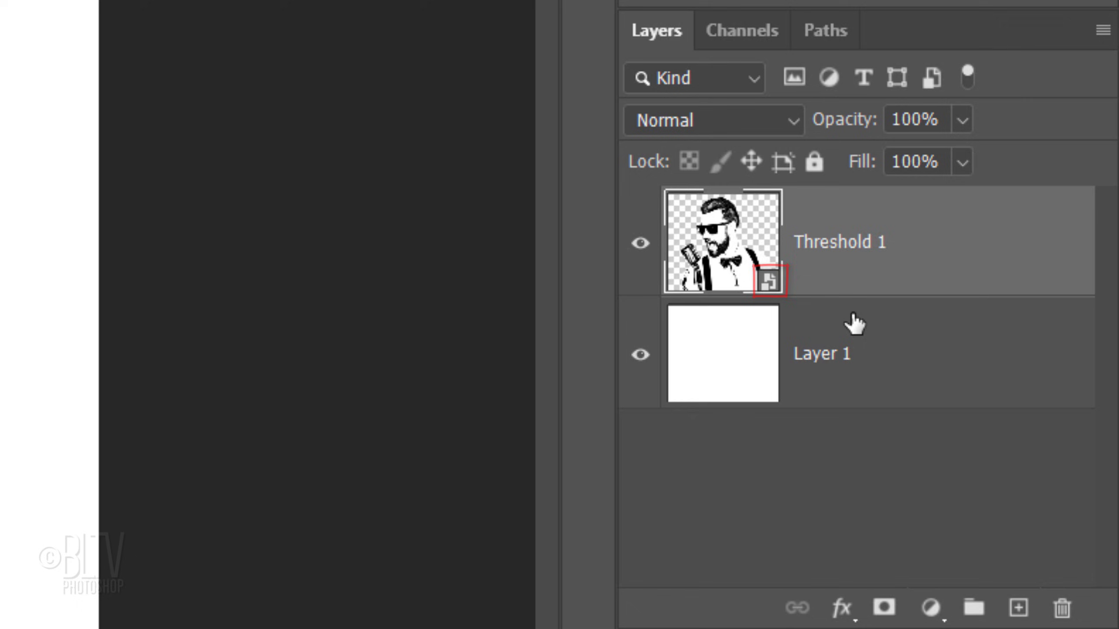
double_click(830, 243)
type("Layer 0 copy")
key("Return")
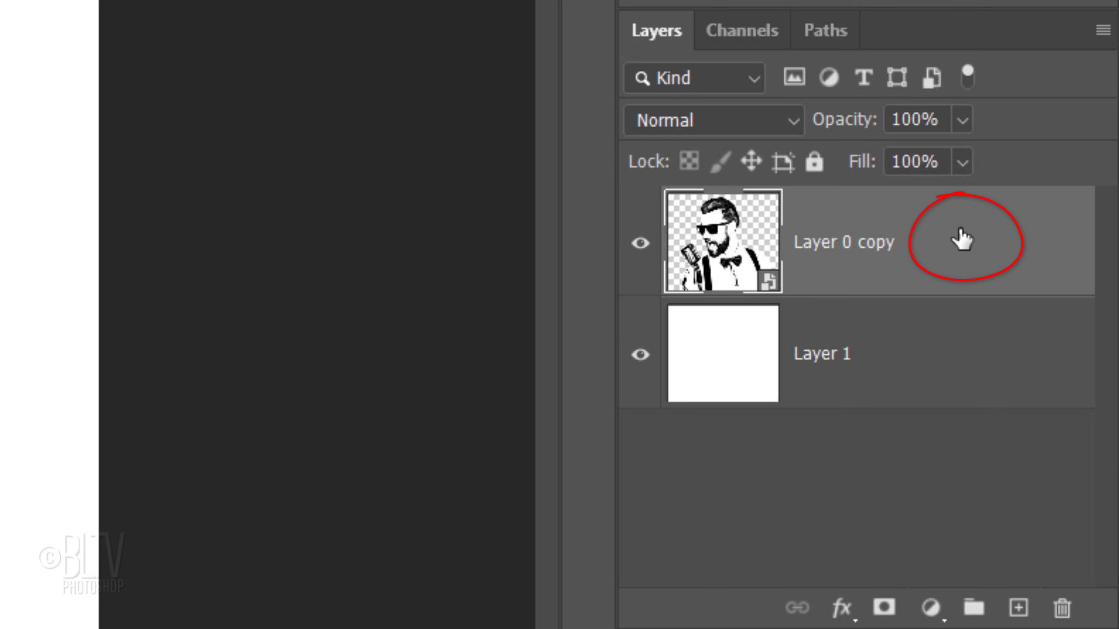
- Give Layer 0 copy a 4 px black Stroke positioned Outside through Layer Style
double_click(961, 240)
left_click_drag(1101, 117, 798, 130)
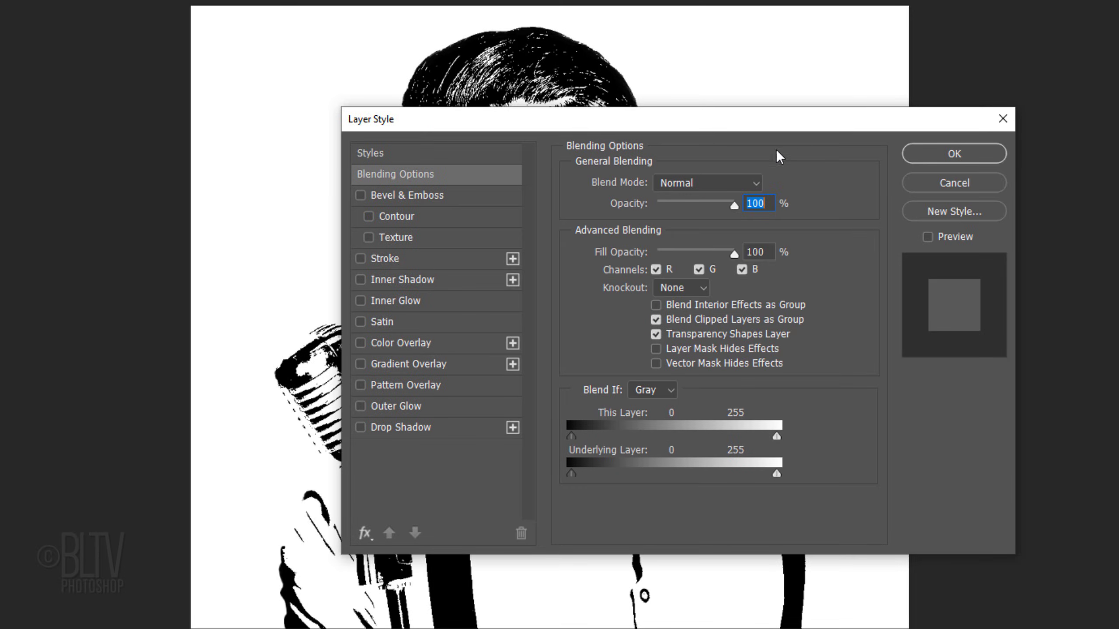
left_click(390, 259)
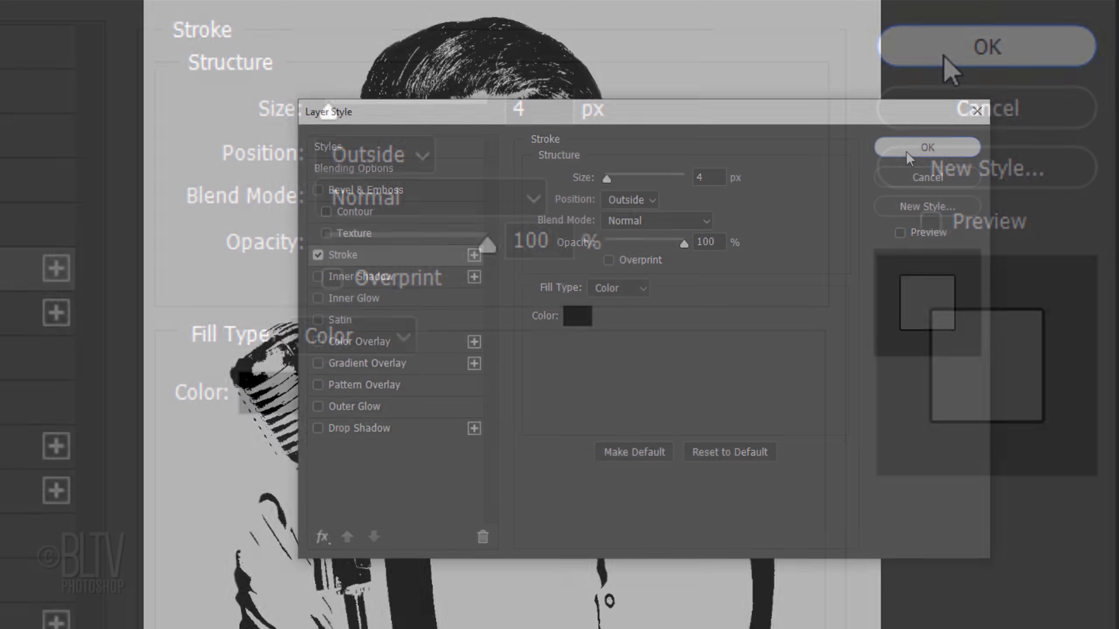
left_click(905, 151)
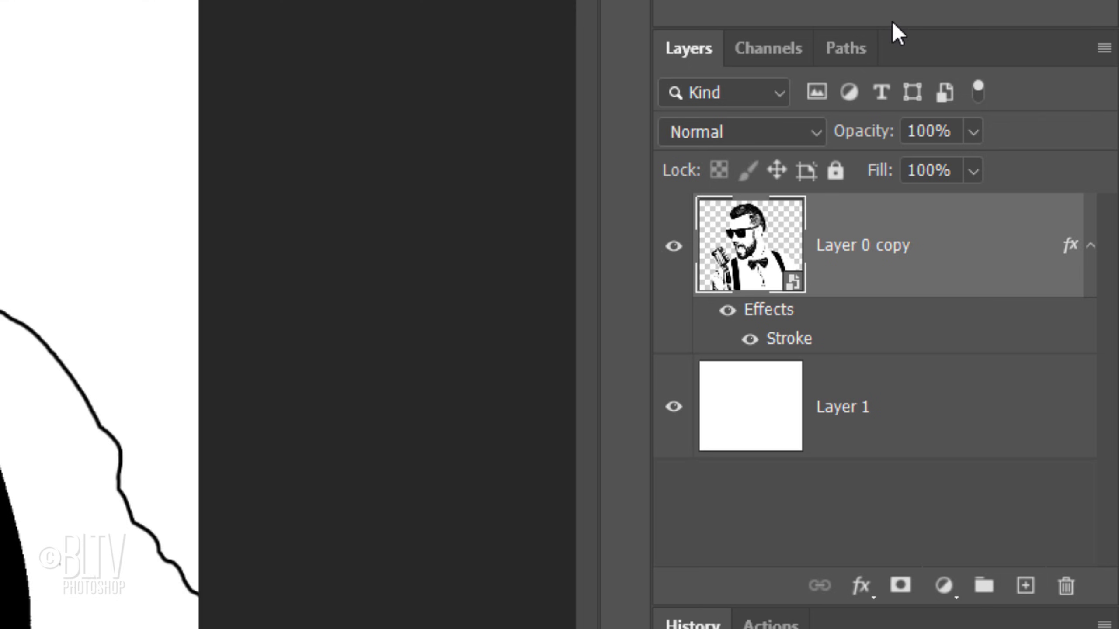
- Make the stroked layer a smart object and apply Oil Paint at Stylization 3.0, Cleanliness 3.0, Scale 0.1
left_click(1104, 48)
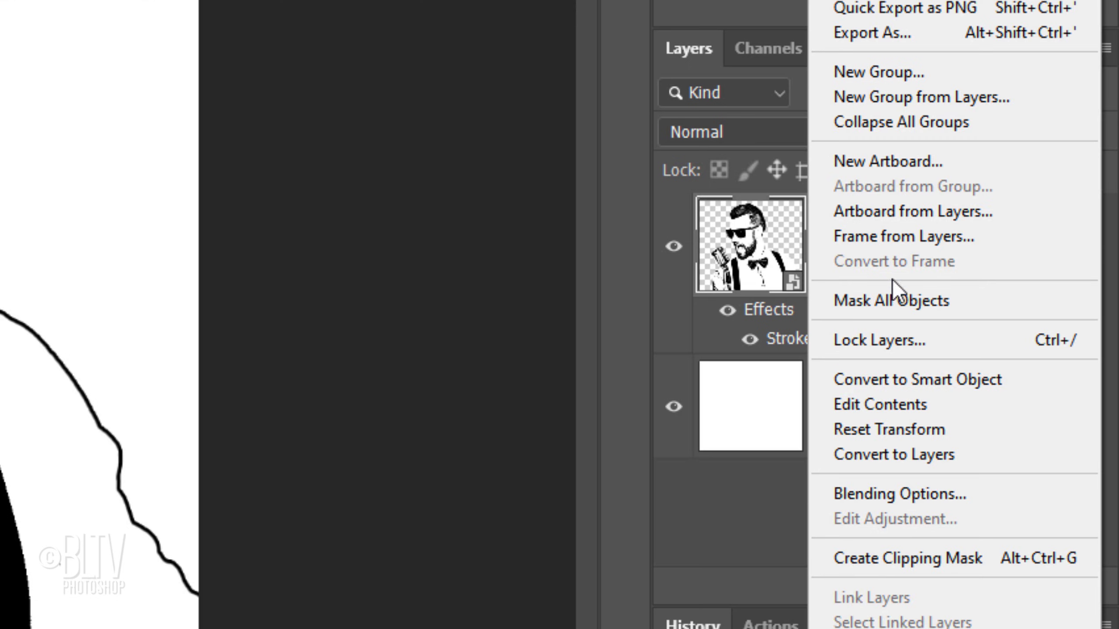
left_click(880, 382)
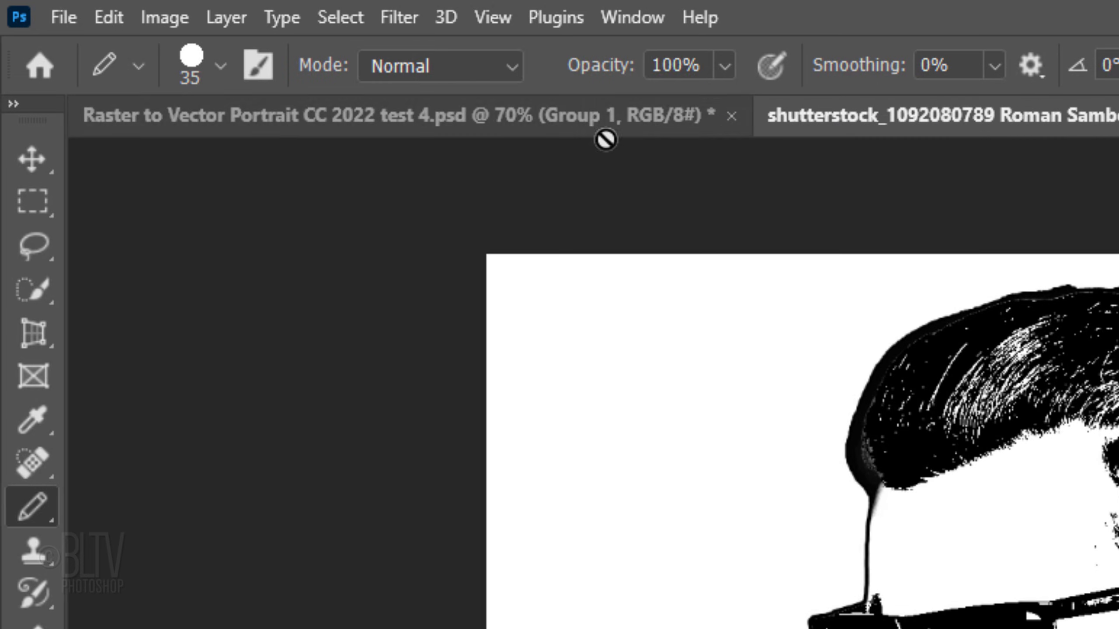
left_click(399, 17)
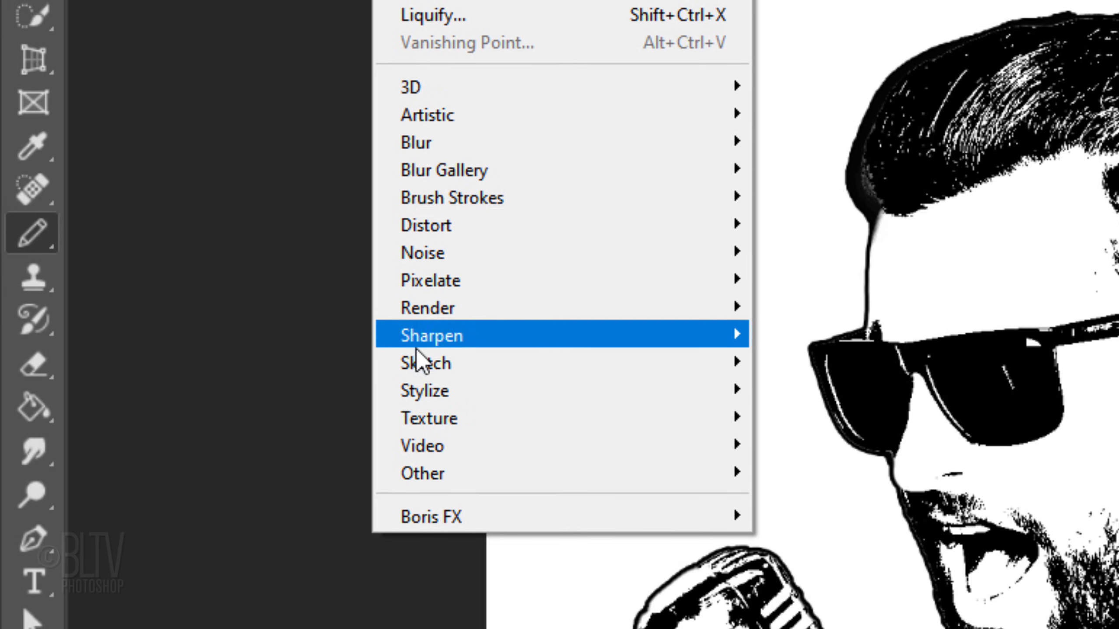
mouse_move(424, 390)
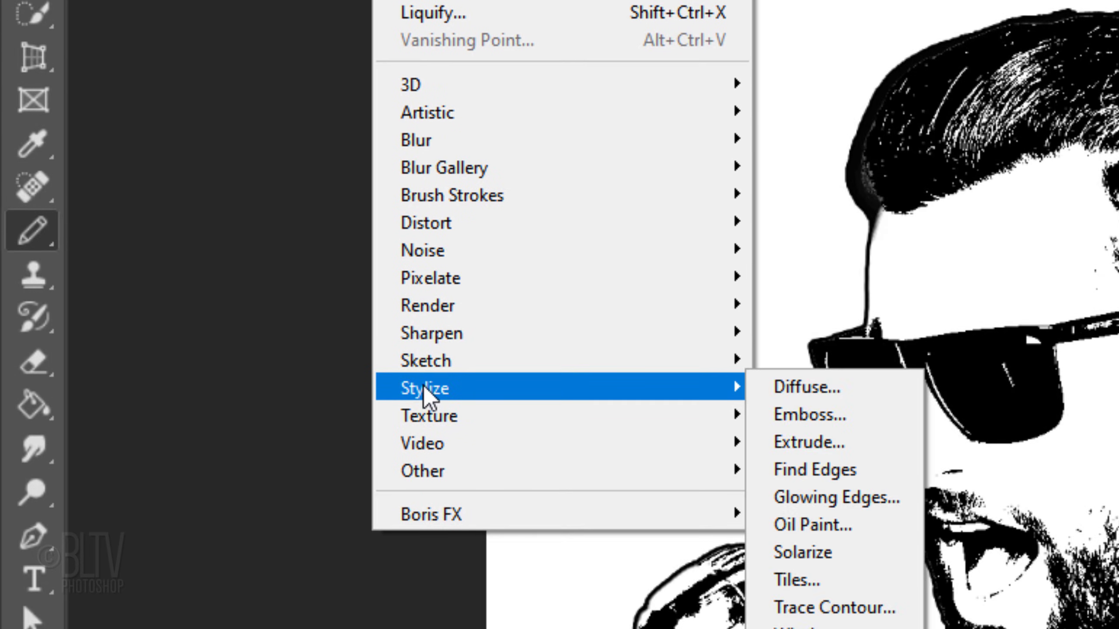
left_click(807, 532)
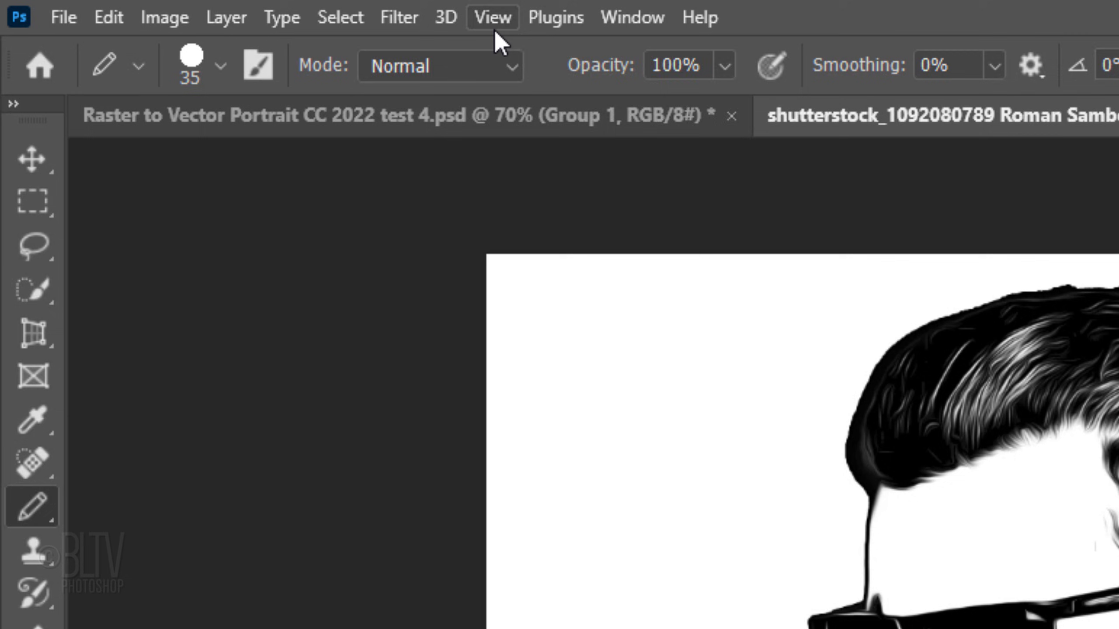
- Apply Smart Sharpen to the oil-painted portrait at Amount 500%, Radius 2.0 px, Reduce Noise 0%
left_click(399, 16)
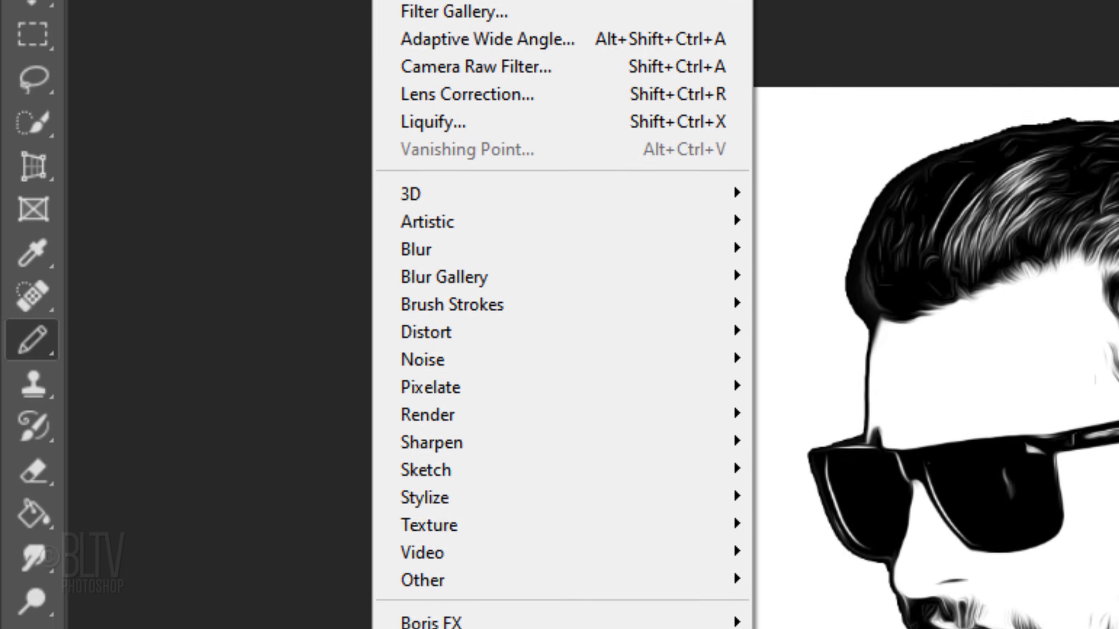
mouse_move(426, 611)
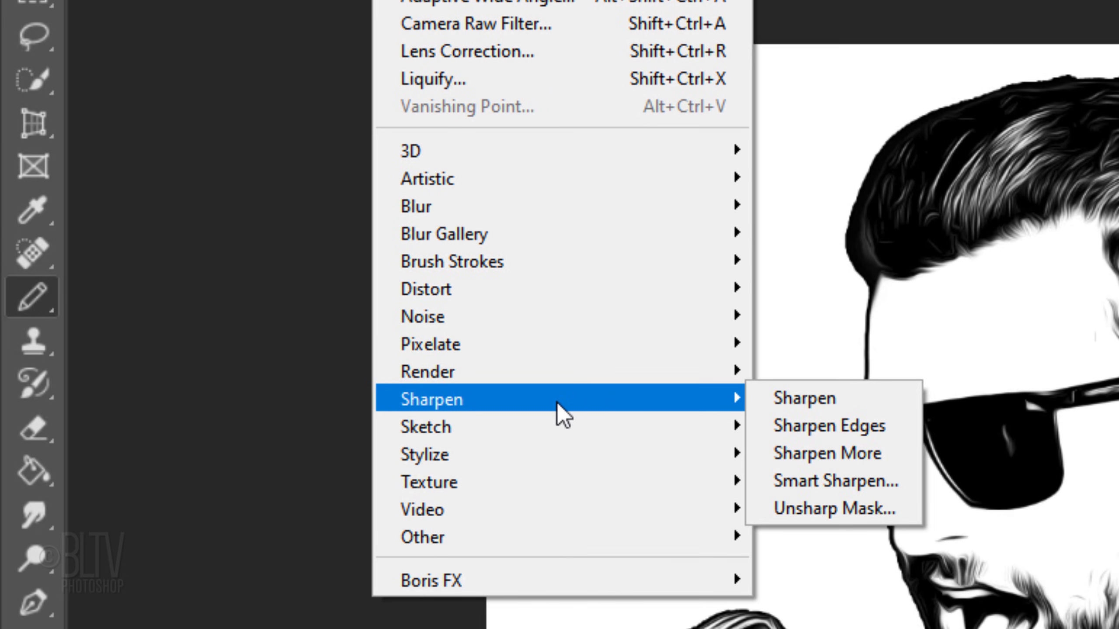
left_click(831, 490)
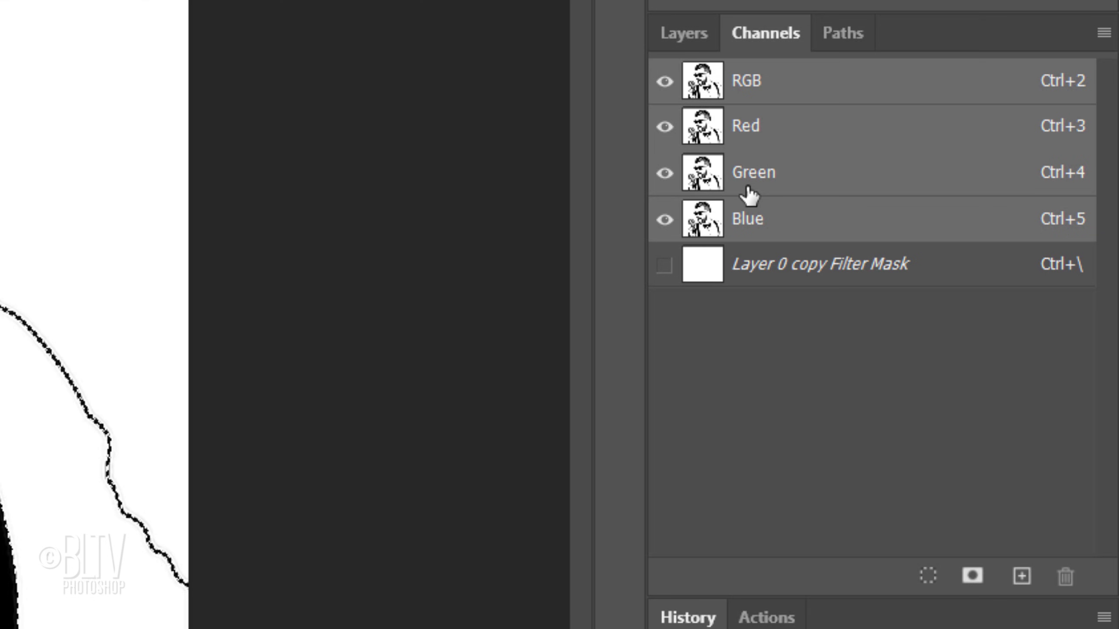
- Convert the loaded channel selection into a work path with Tolerance 2 pixels
left_click(691, 33)
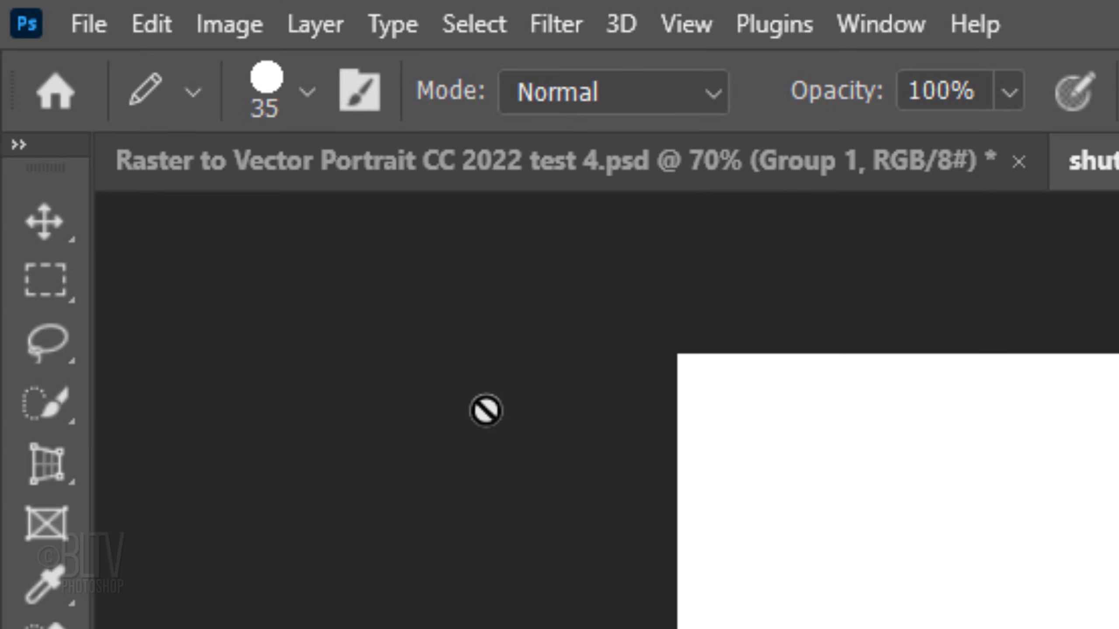
left_click_drag(41, 279, 286, 282)
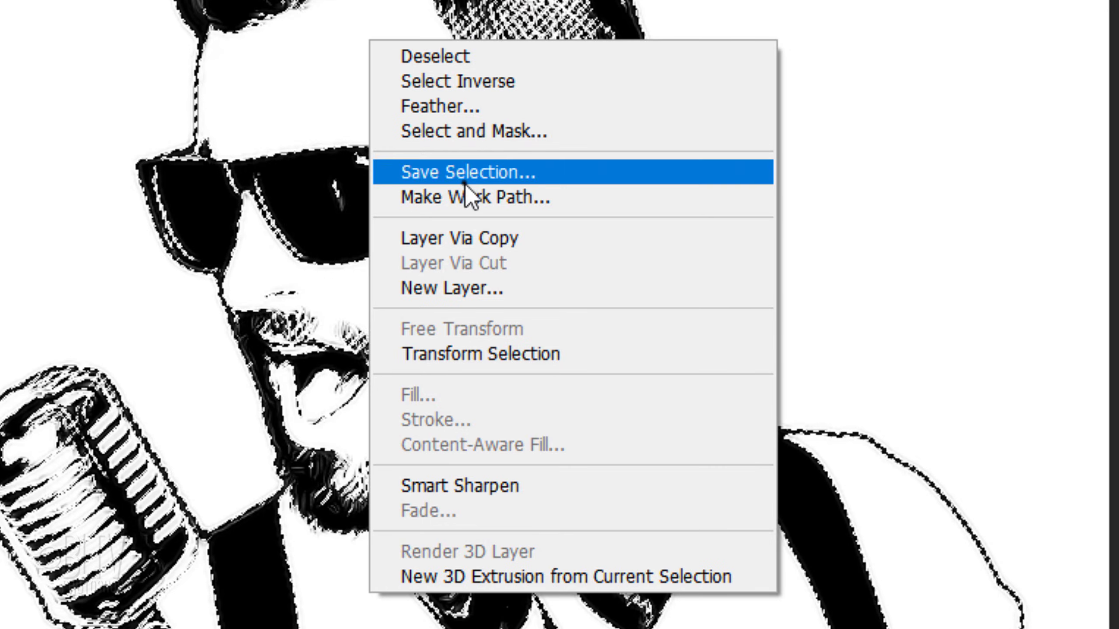
left_click(463, 195)
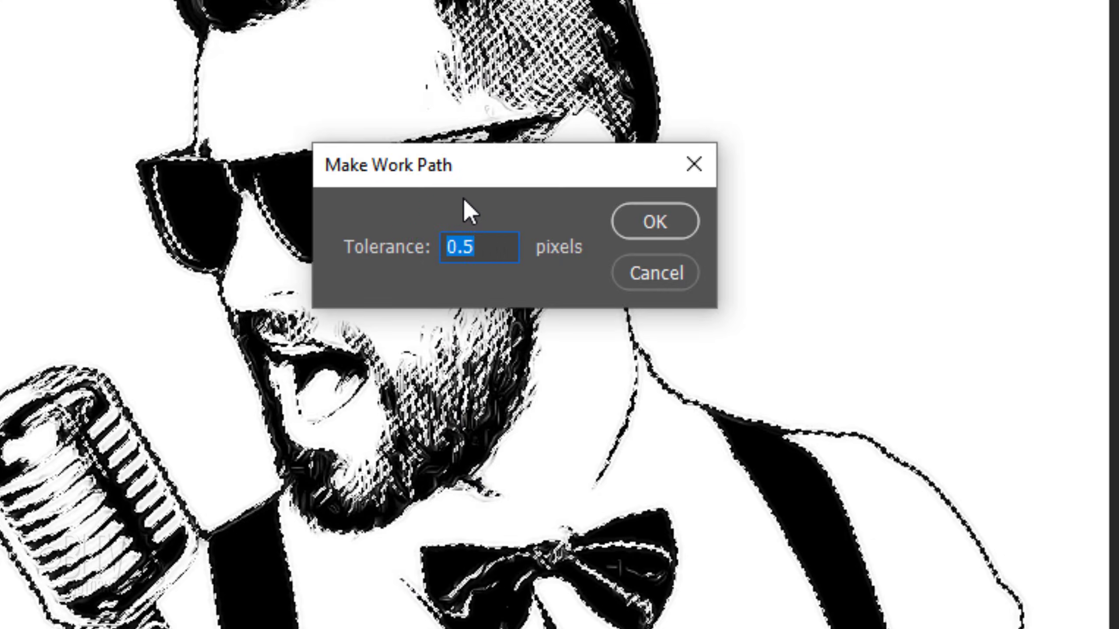
type("2")
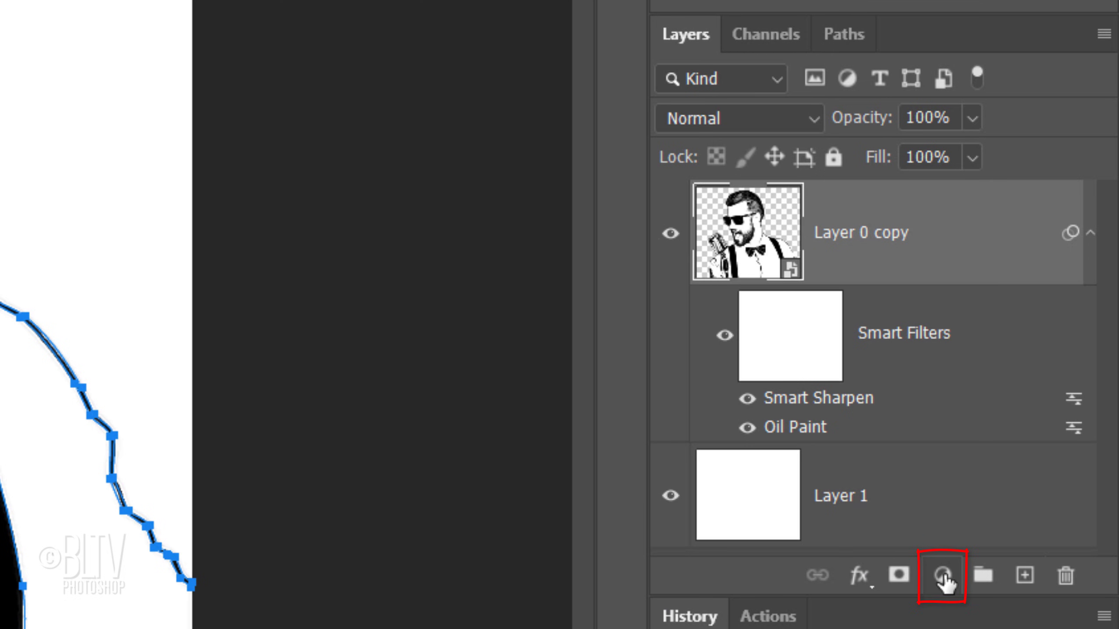
- Add a black Solid Color fill layer, Color Fill 1, masked by the traced path
left_click(943, 578)
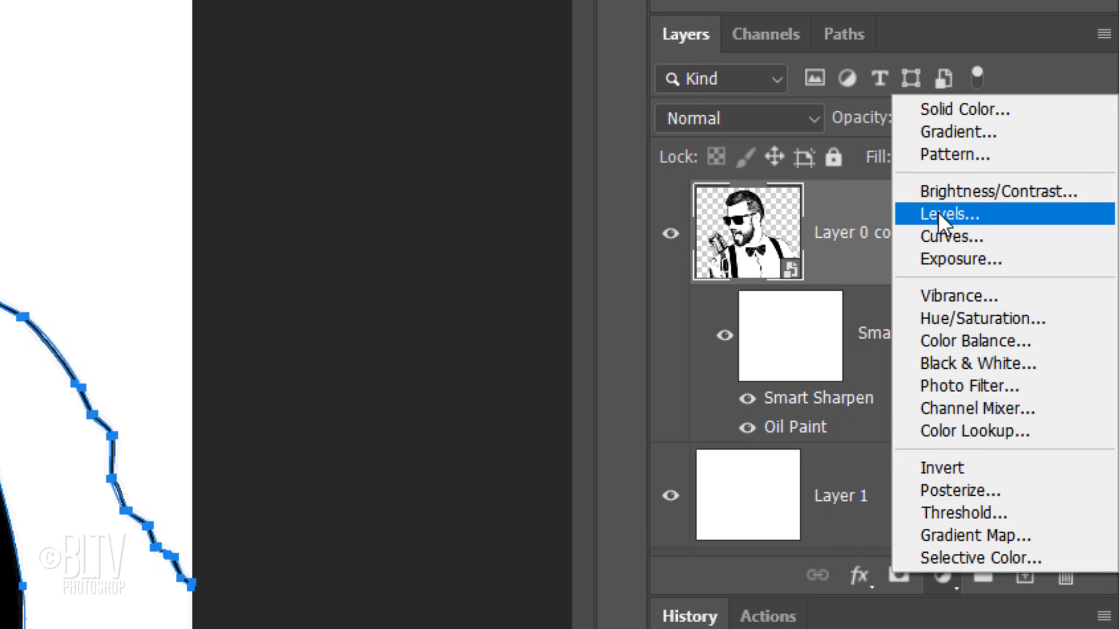
left_click(949, 110)
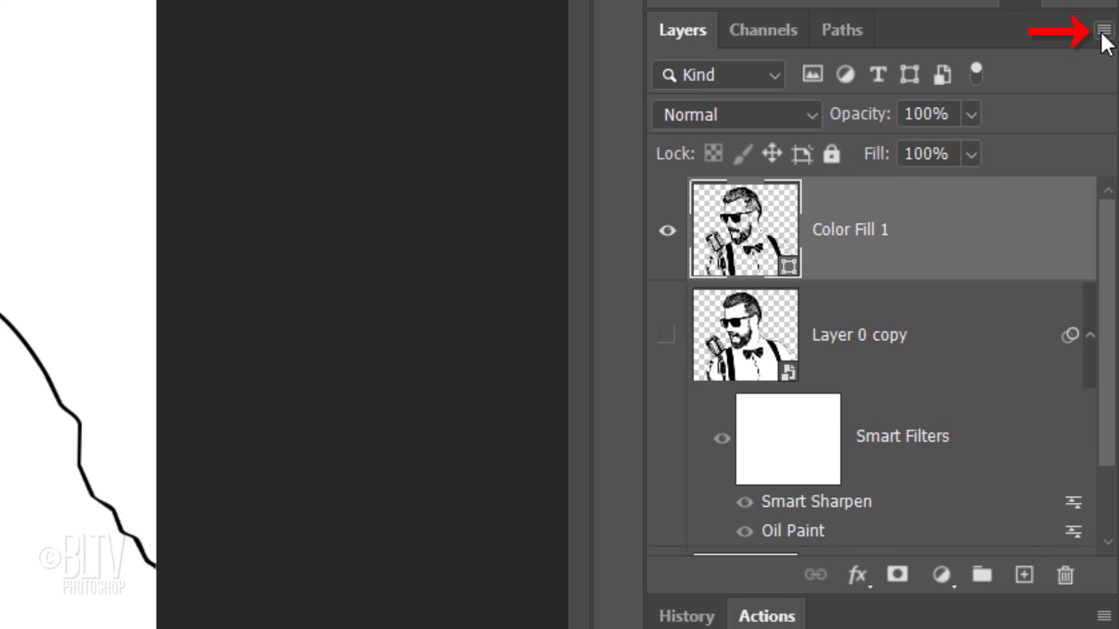
- Duplicate the Color Fill 1 layer into a new document named 'Vector Portrait'
left_click(1103, 30)
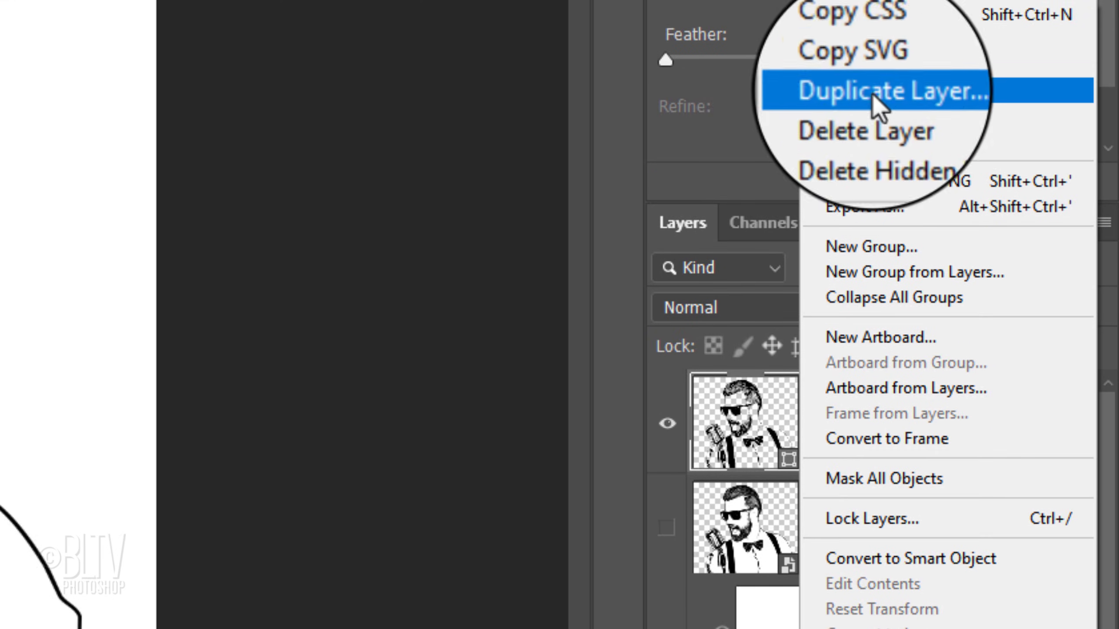
left_click(877, 106)
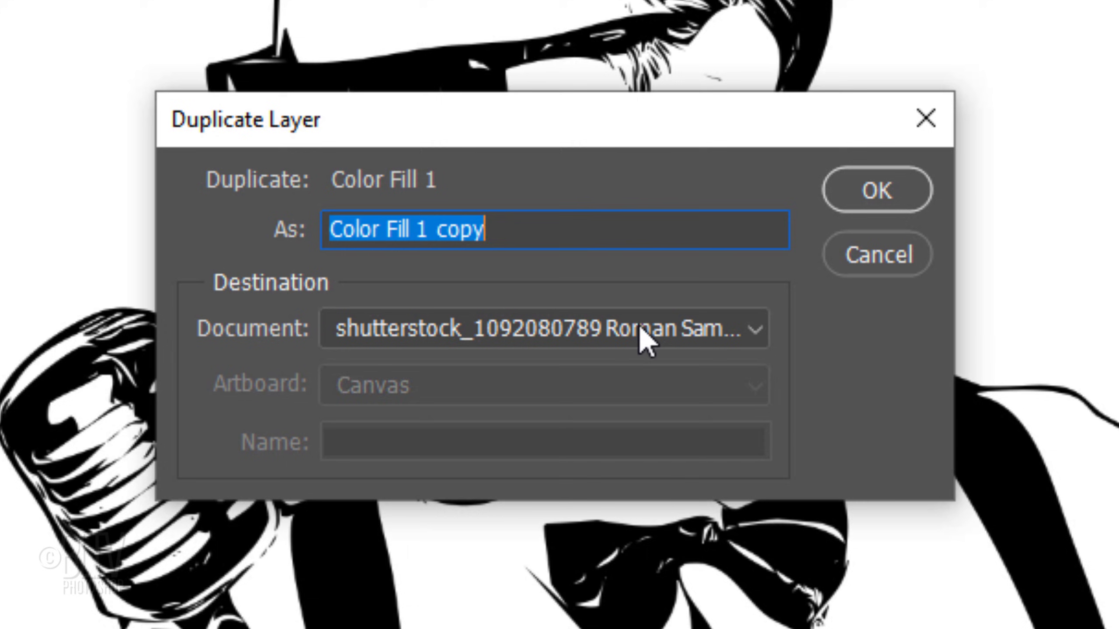
left_click(556, 328)
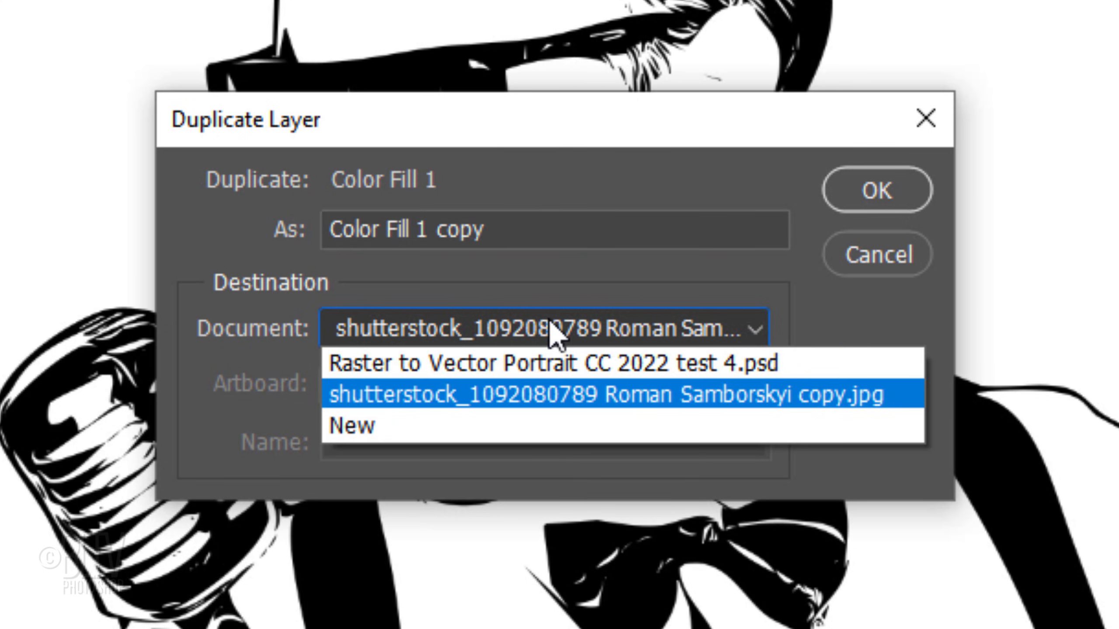
left_click(515, 424)
type("Vector Portrait")
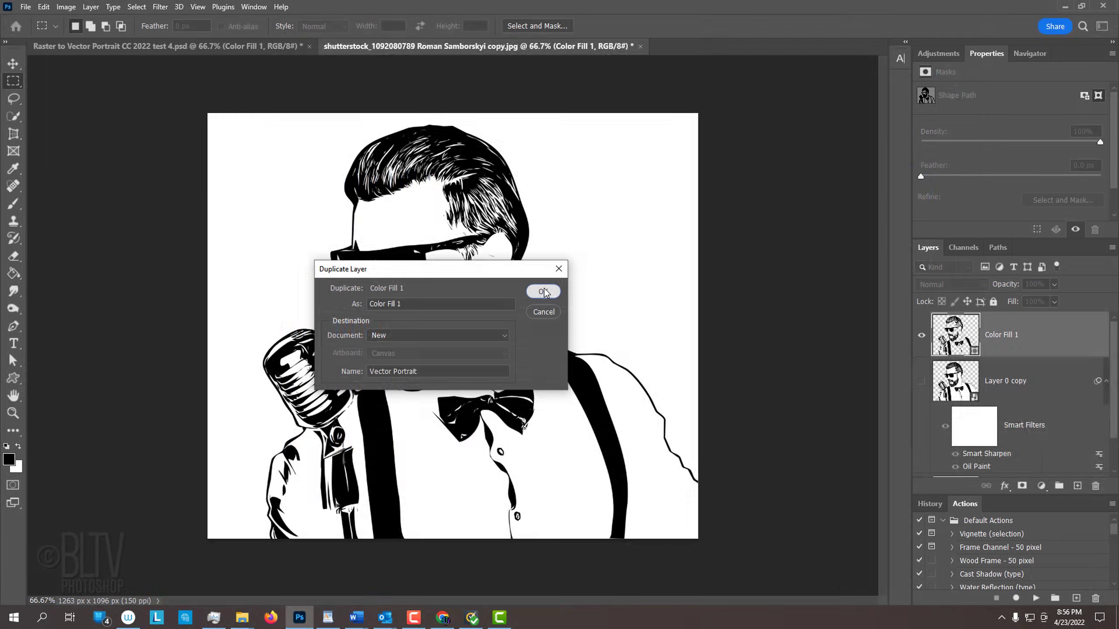
left_click(544, 292)
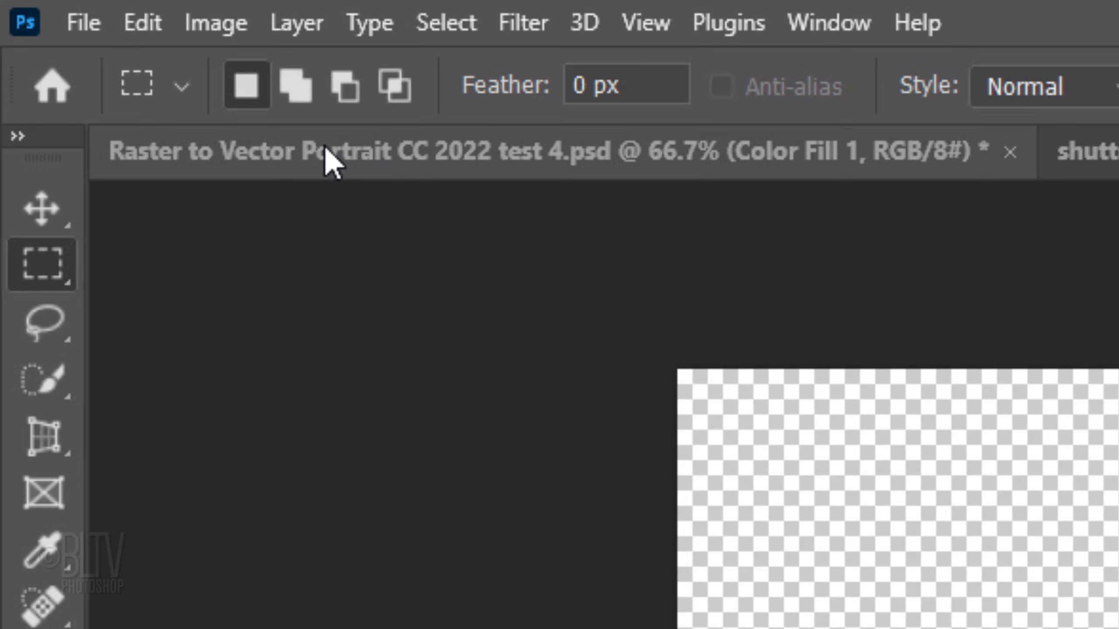
- Save a copy of Vector Portrait to the Desktop as a Photoshop PDF with High Quality Print settings
left_click(83, 30)
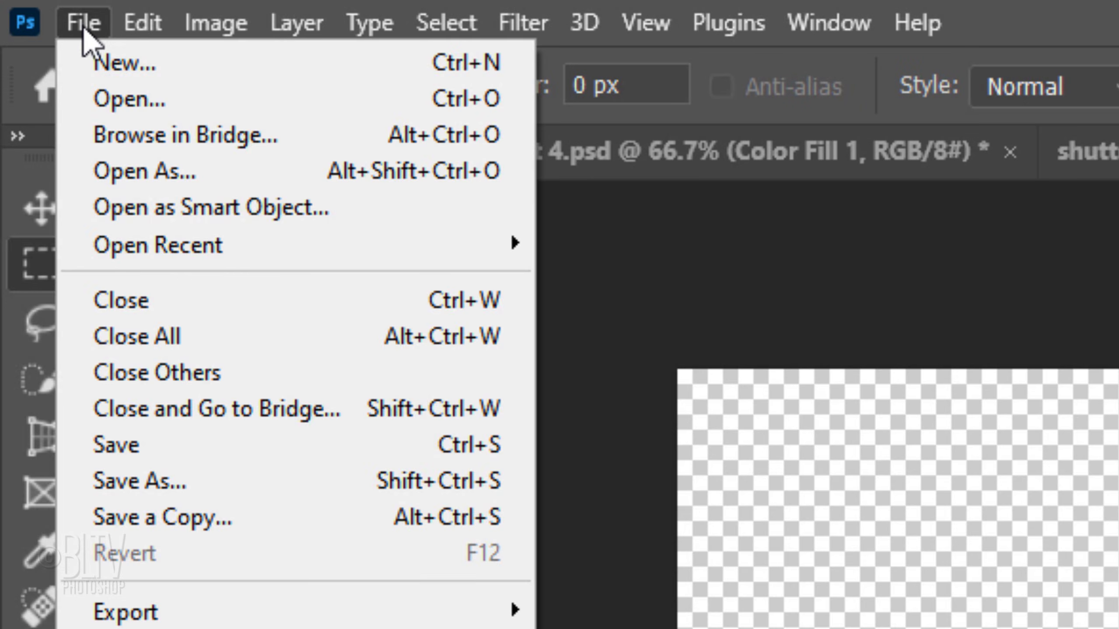
left_click(128, 516)
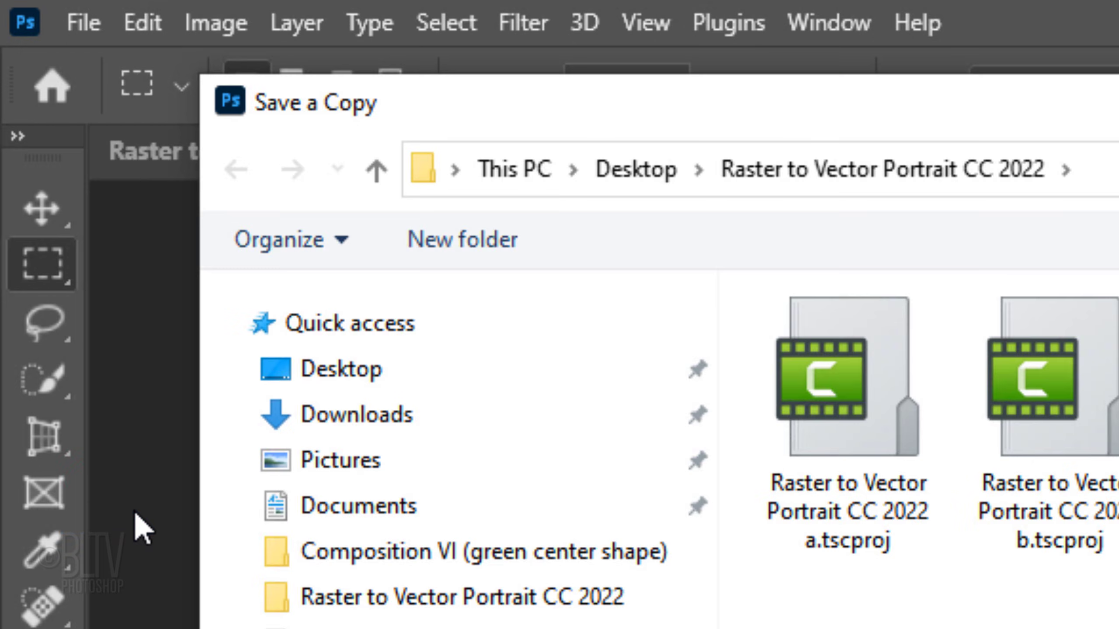
left_click(340, 374)
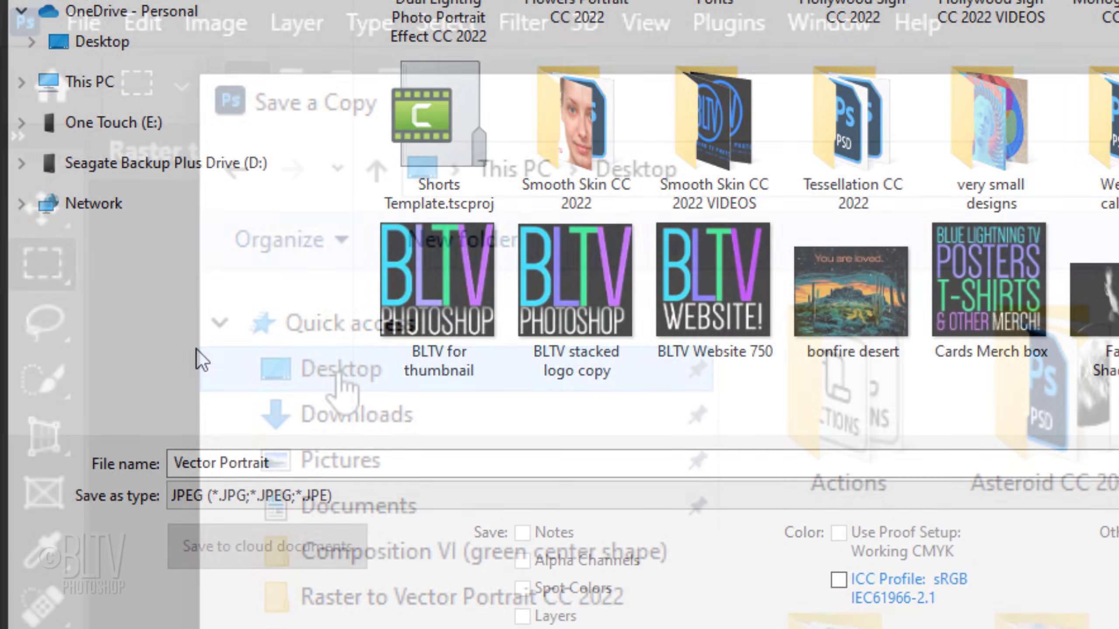
left_click(244, 495)
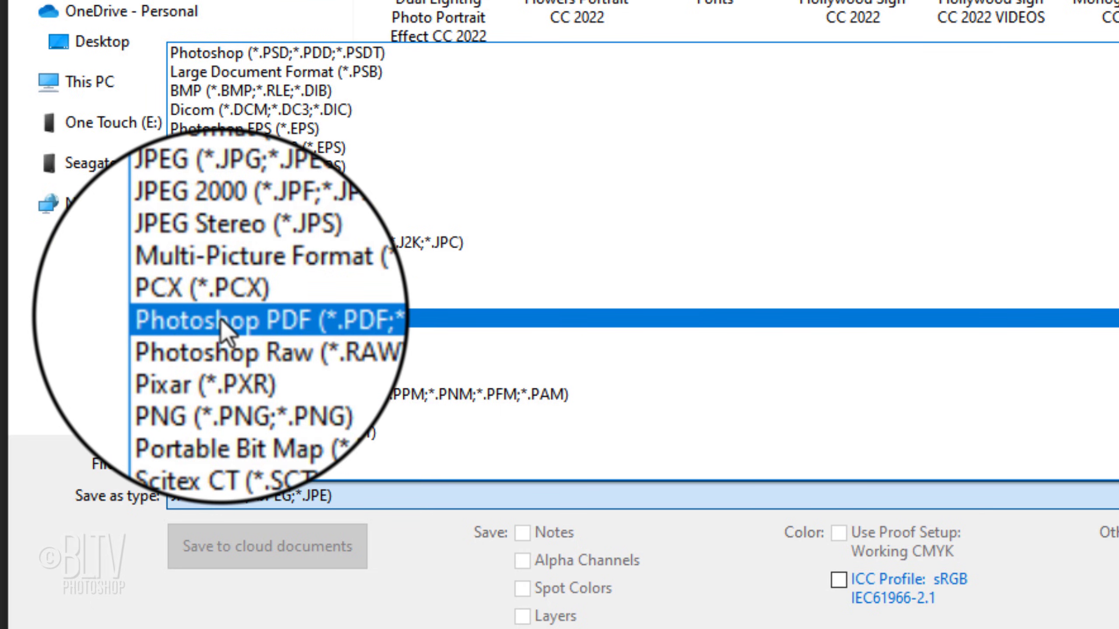
left_click(229, 318)
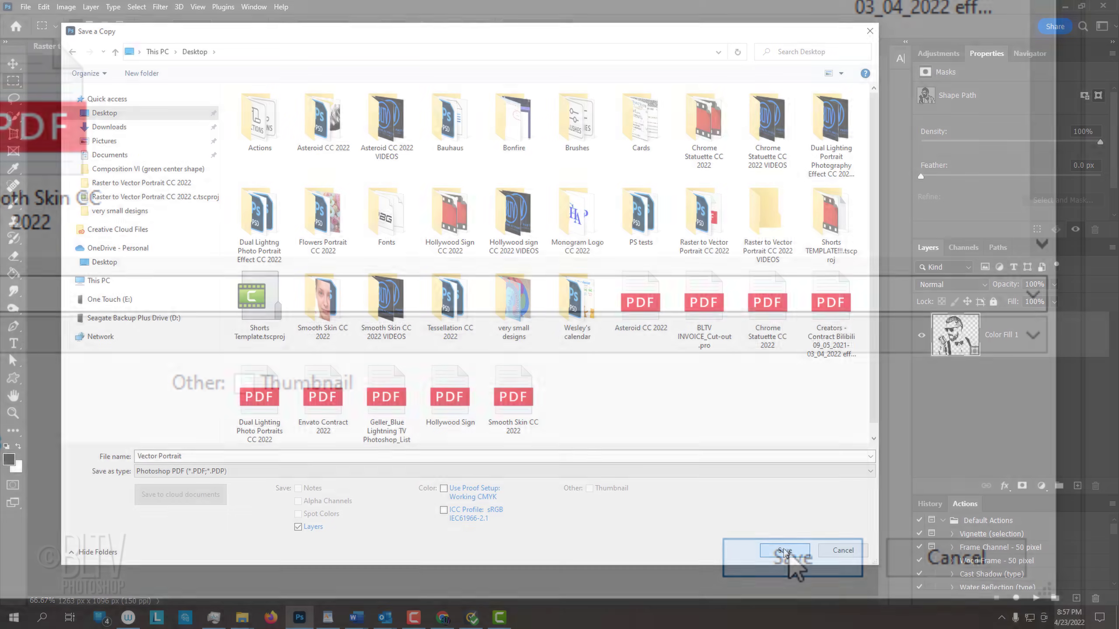
left_click(793, 562)
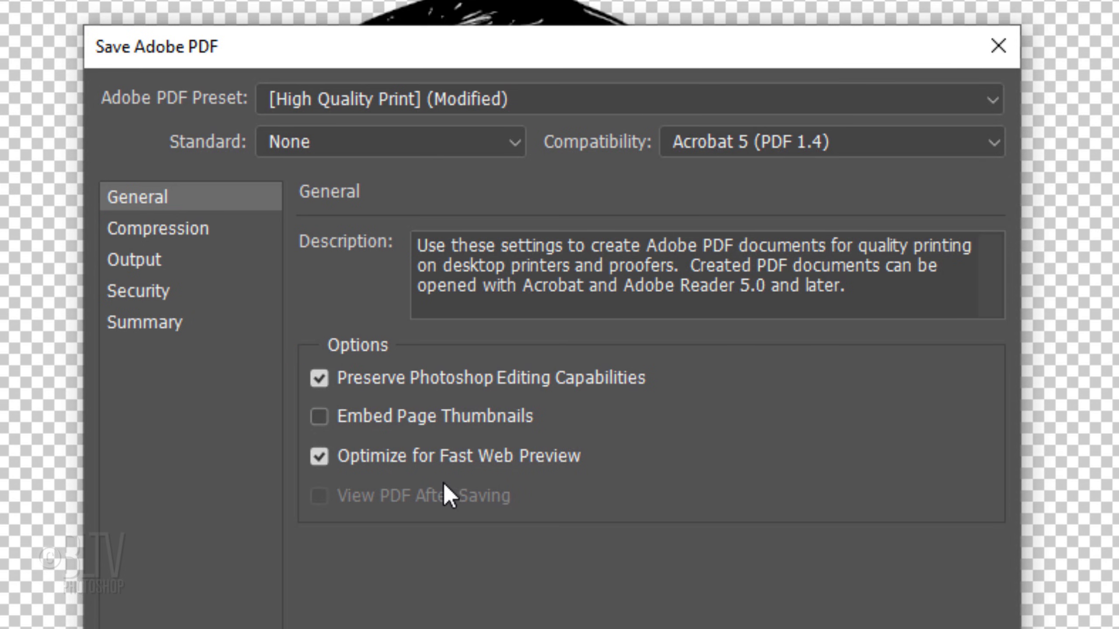
left_click(170, 230)
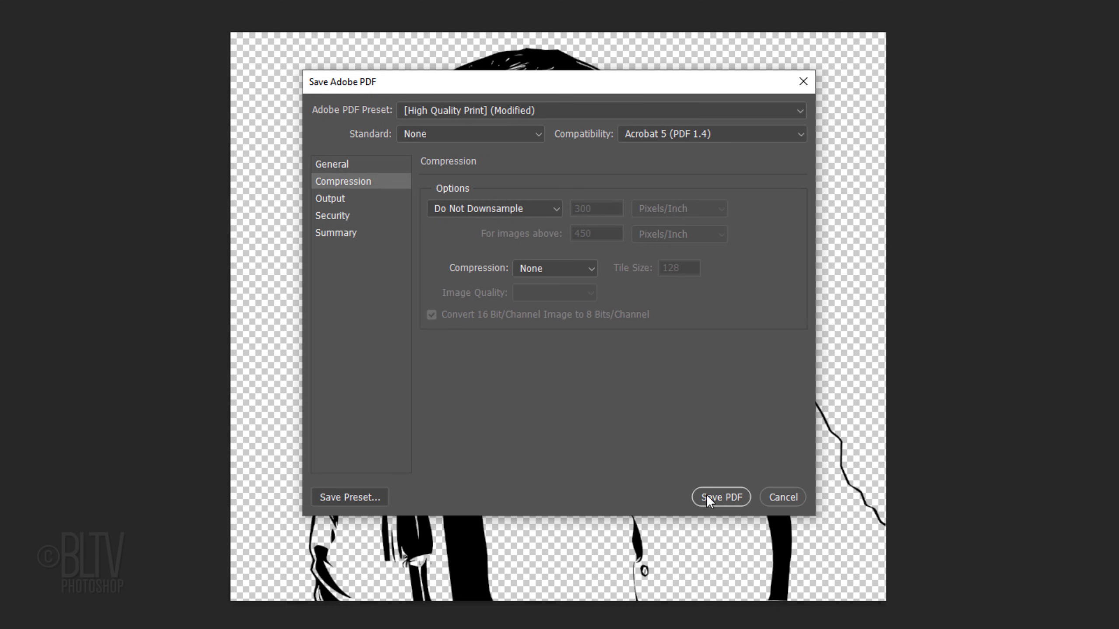
left_click(719, 496)
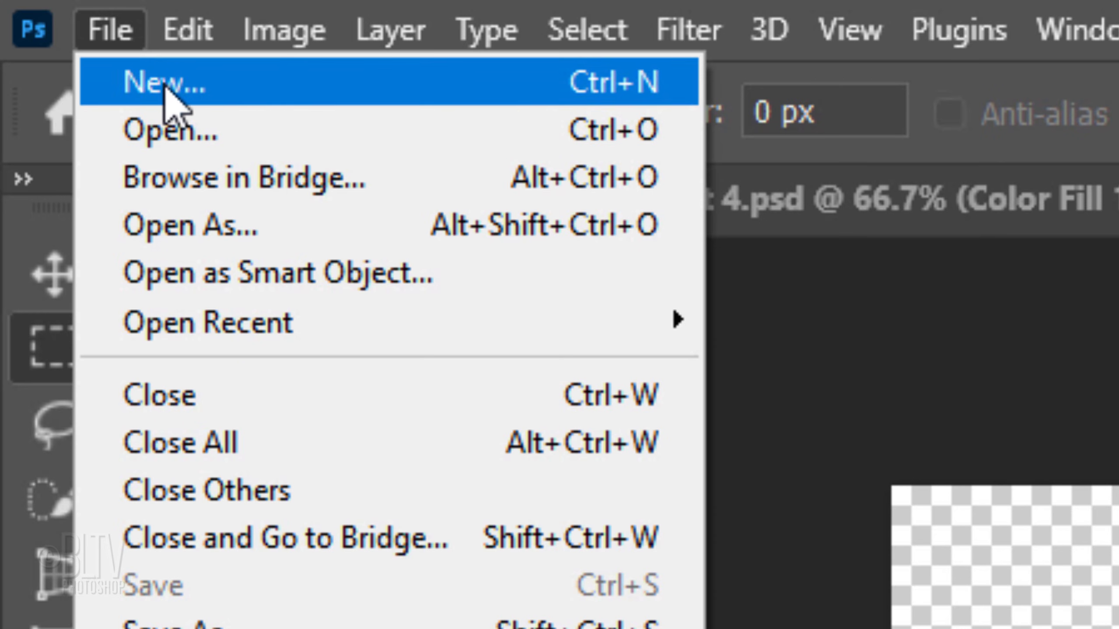
- Reopen Vector Portrait.pdf and select its Color Fill 1 Shape Path in the Paths panel
left_click(168, 125)
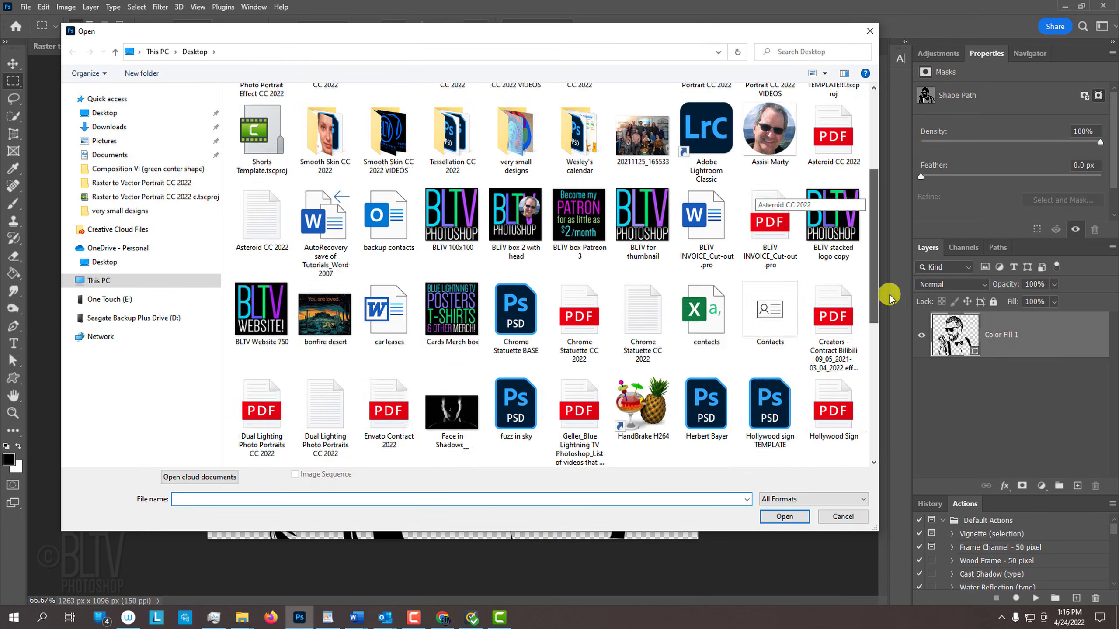
left_click(325, 351)
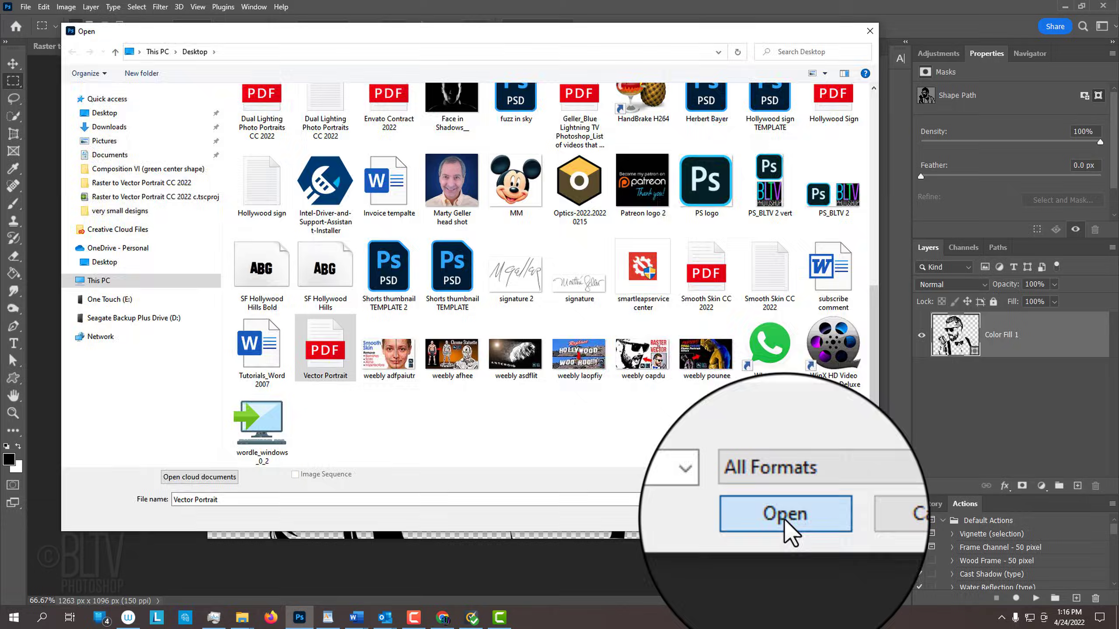
left_click(785, 518)
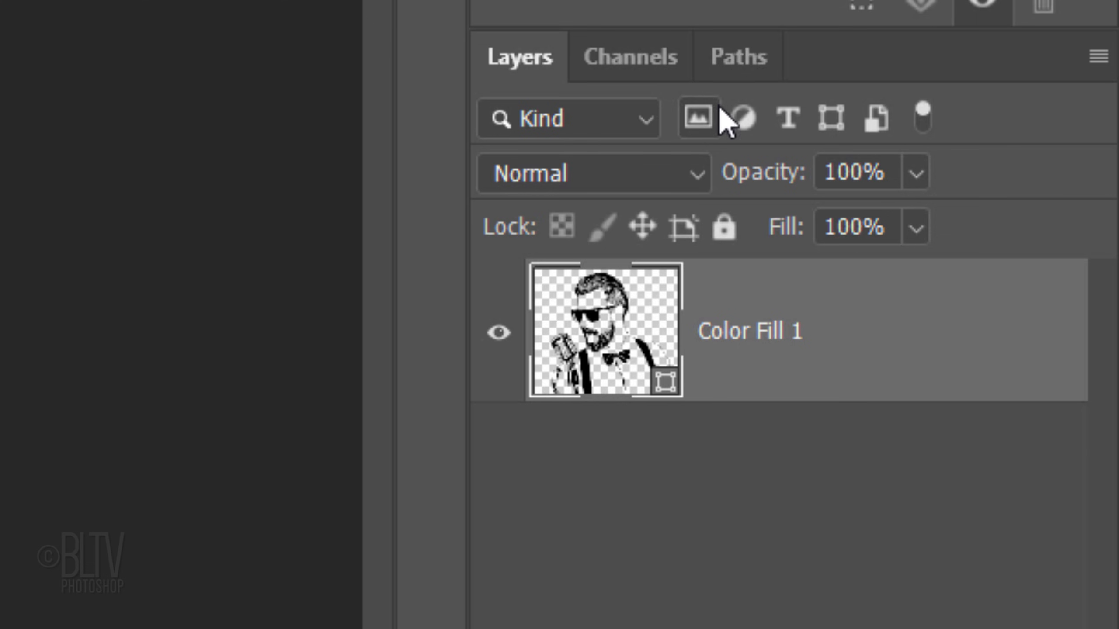
left_click(998, 250)
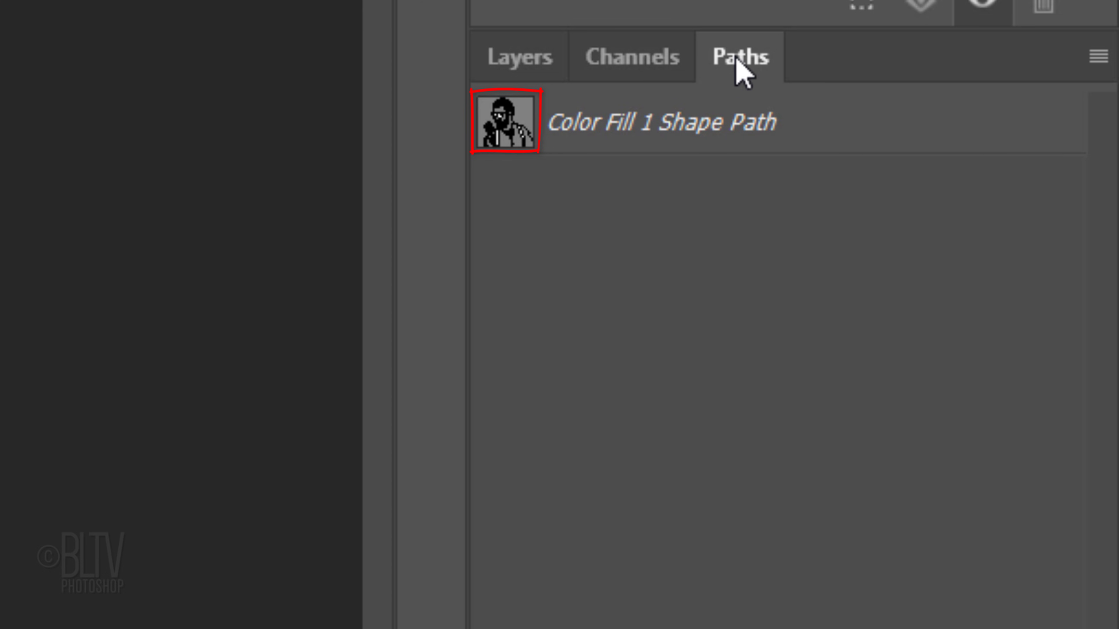
left_click(491, 129)
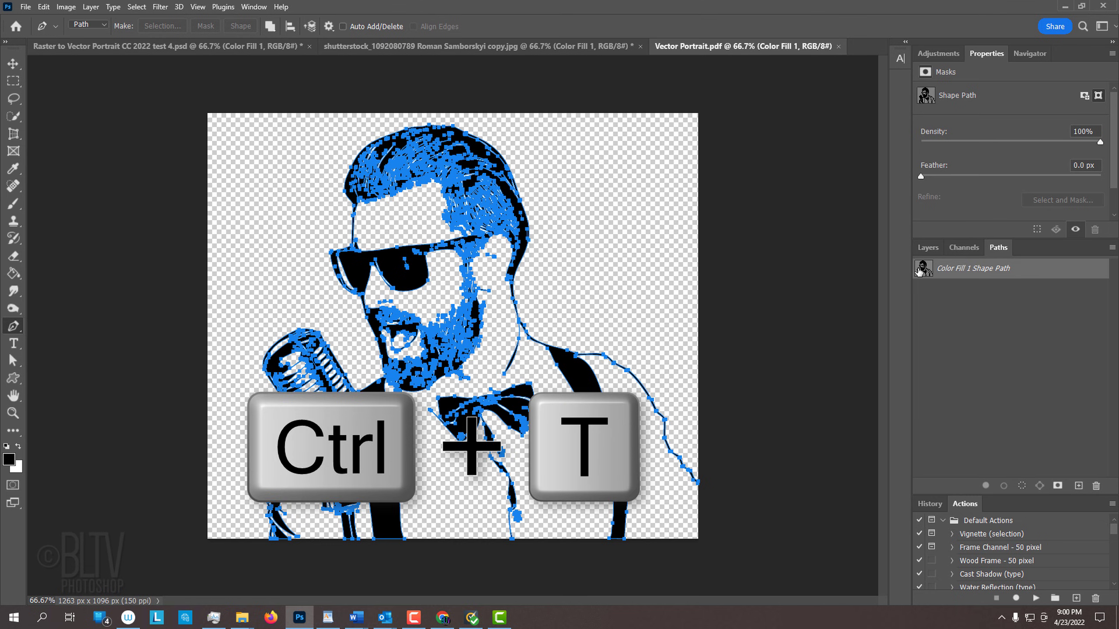
- Free-transform the Color Fill 1 Shape Path up to 282% width and height
key("ctrl+t")
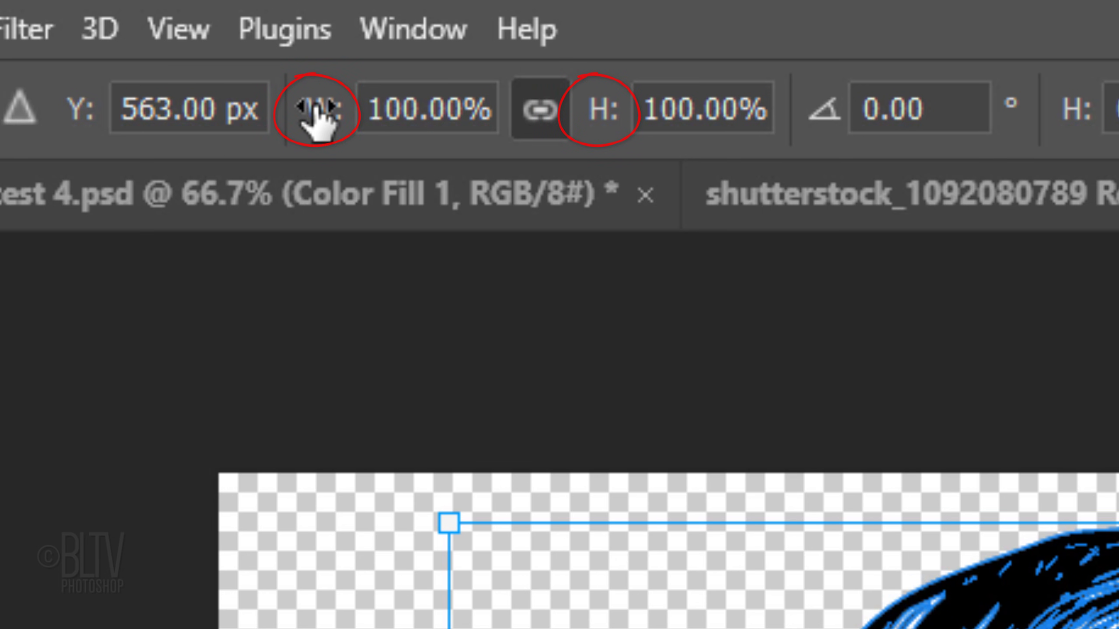
left_click_drag(317, 112, 756, 120)
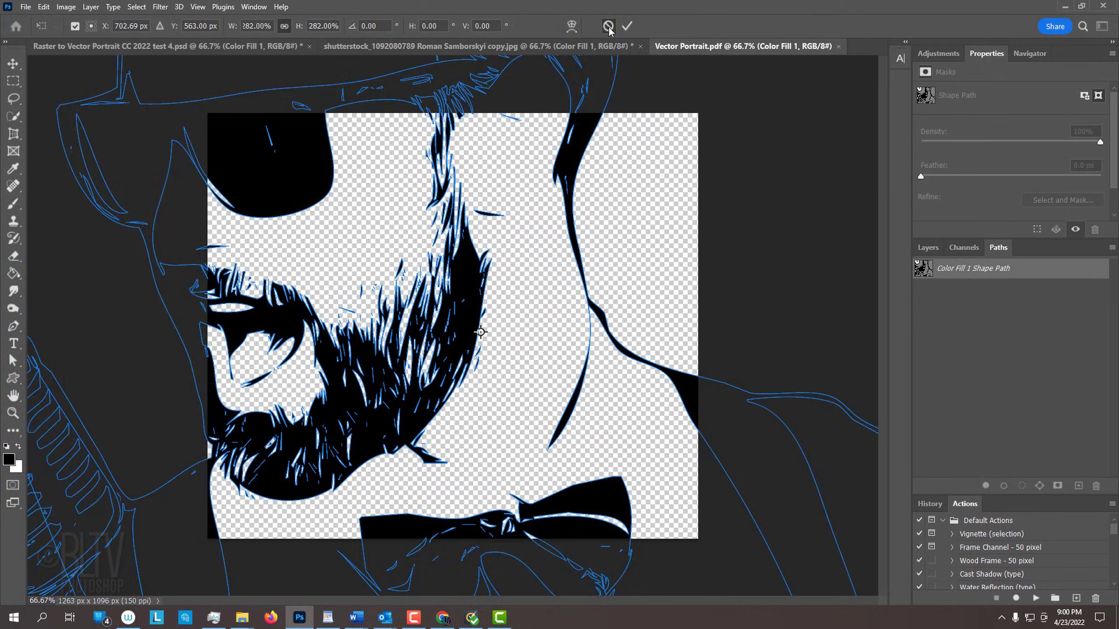
- Cancel the 282% transform, deselect the shape path, and hide the extras with Ctrl+H
left_click(607, 25)
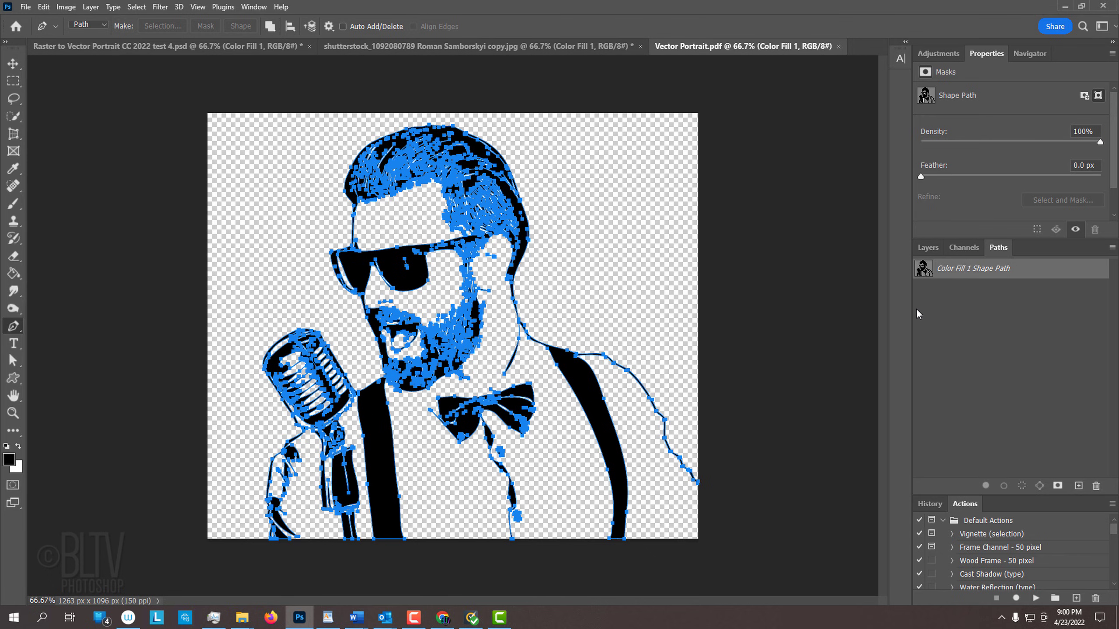
left_click(993, 343)
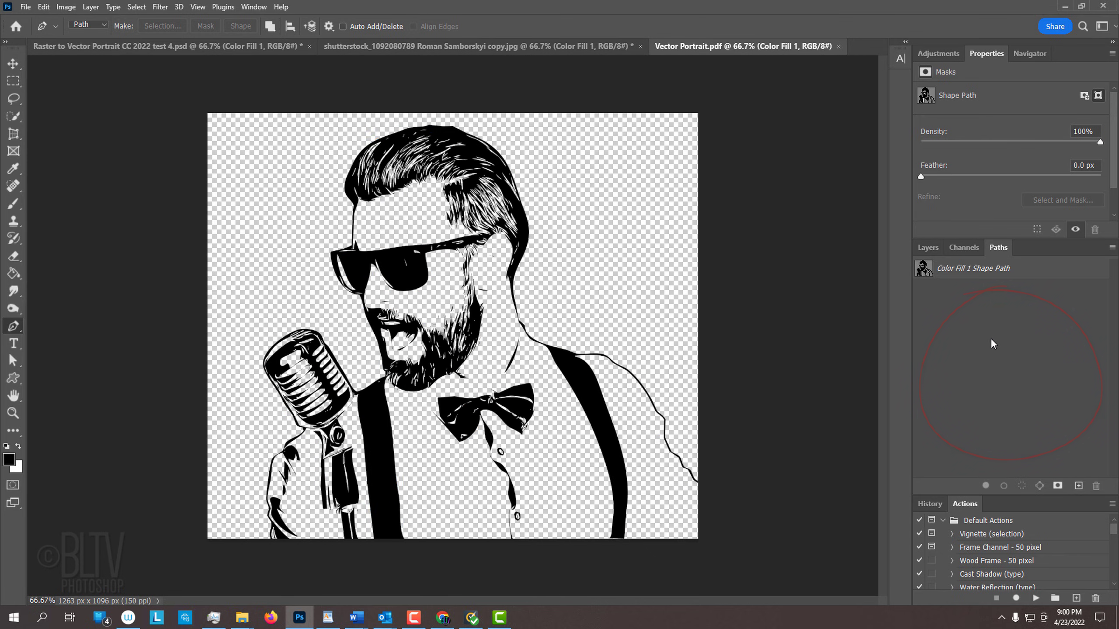
key("ctrl+h")
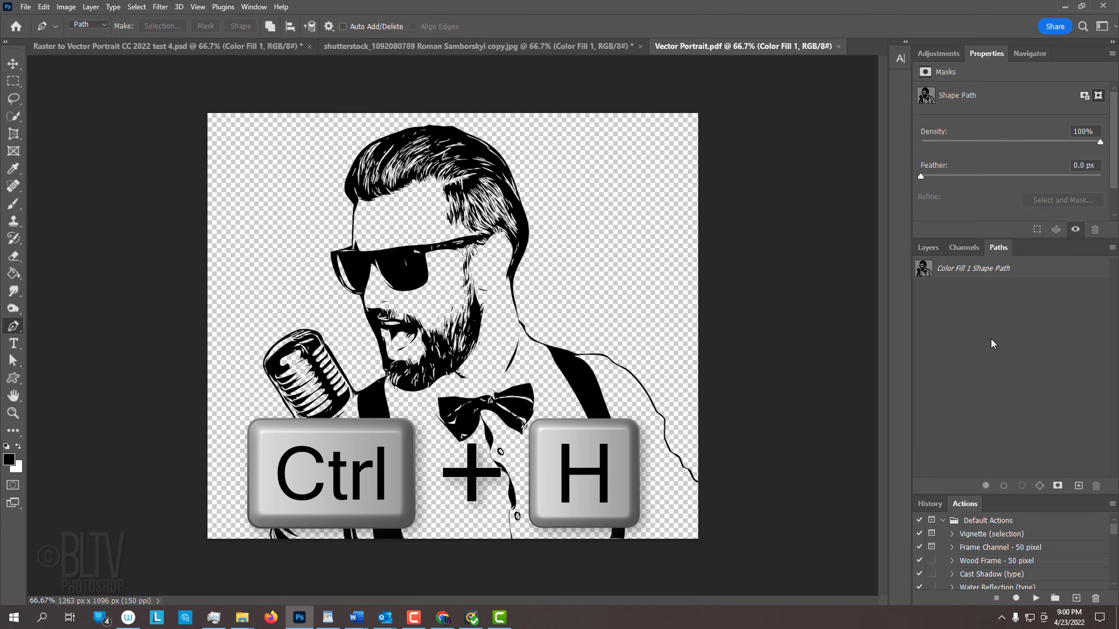